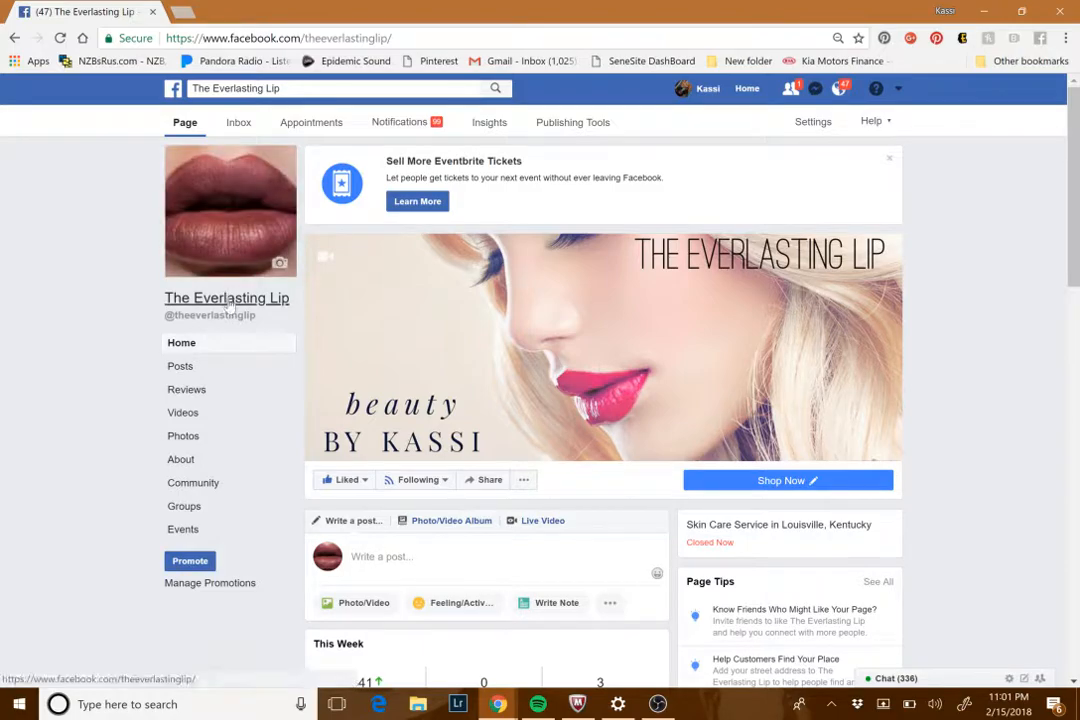
Start creating a new event from the Events section of The Everlasting Lip page.
{"action": "left_click", "coordinate": [180, 529]}
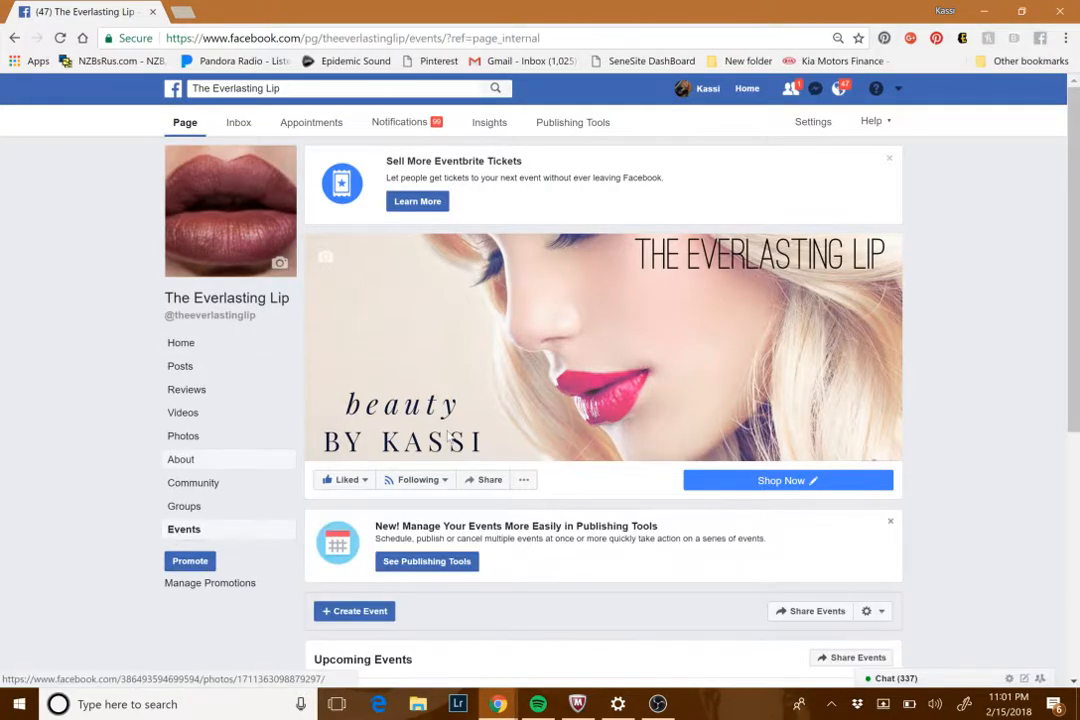
{"action": "scroll", "coordinate": [448, 441], "scroll_direction": "down", "scroll_amount": 3}
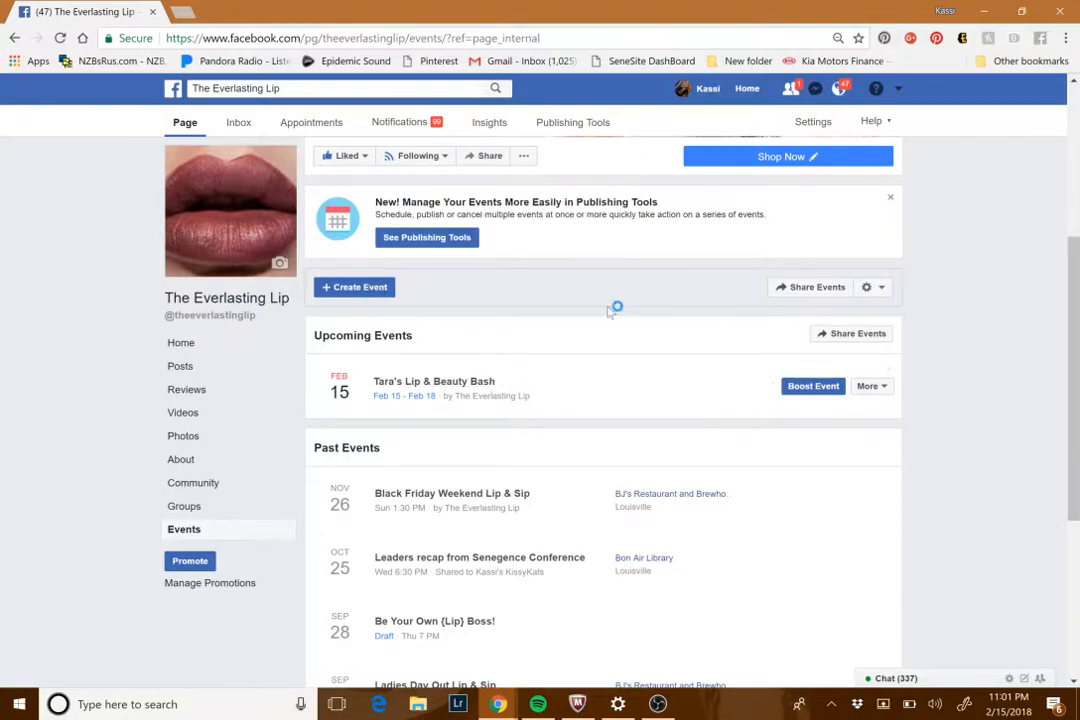
{"action": "left_click", "coordinate": [356, 287]}
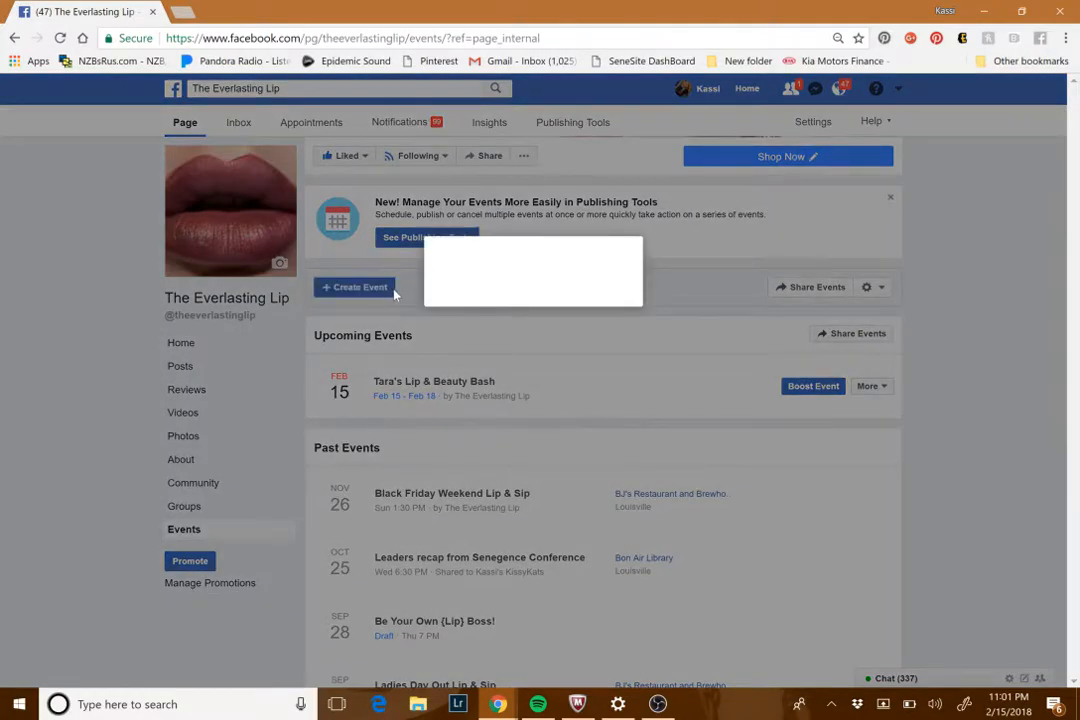
{"action": "left_click", "coordinate": [539, 362]}
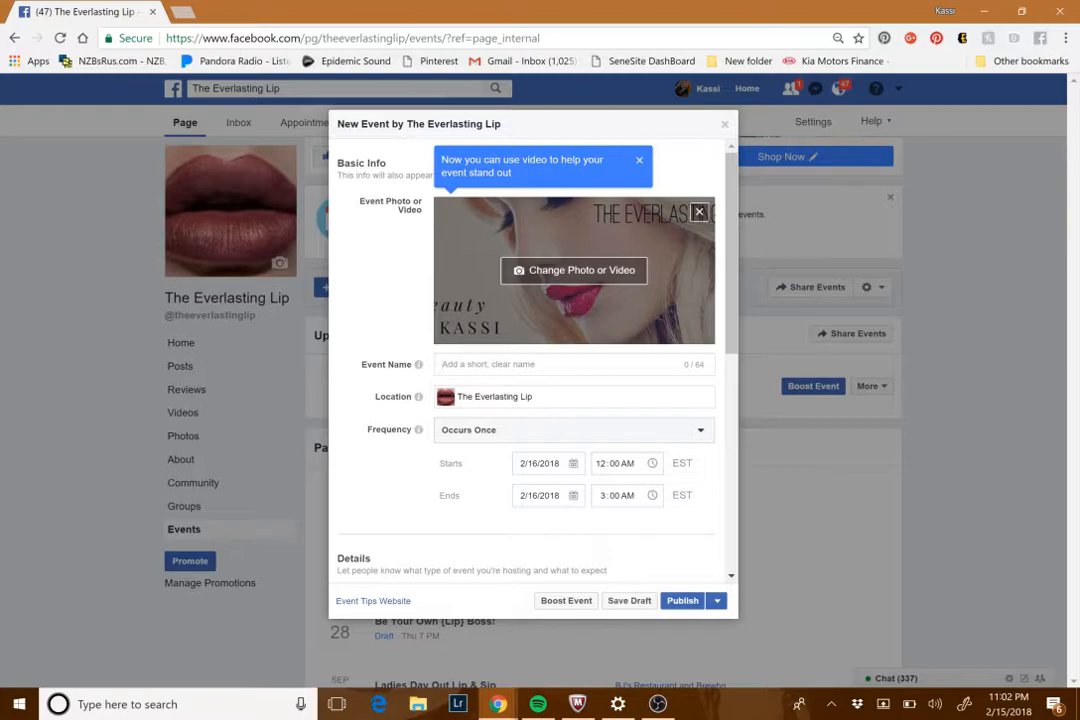
Name the event "Stopher's Buddy Bench Beauty Bash".
{"action": "left_click", "coordinate": [569, 364]}
{"action": "type", "text": "Stopher's Buss"}
{"action": "type", "text": "y Bench Beauty"}
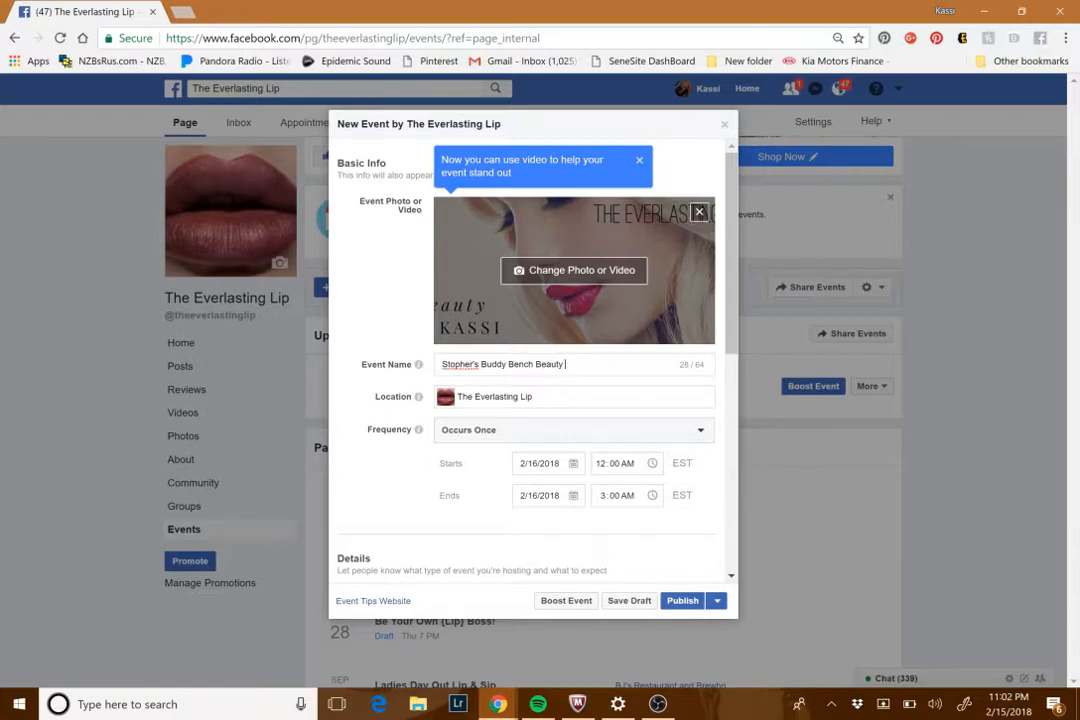
{"action": "type", "text": "Bash"}
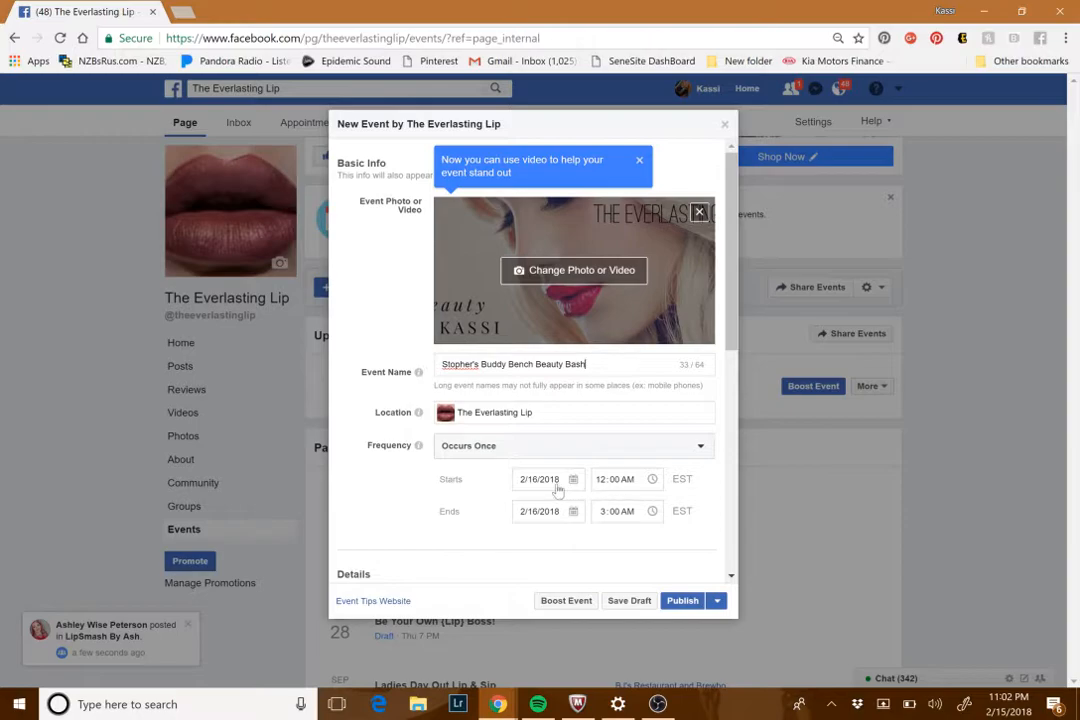
Set the event's start to 2/15/2018 at 11:05 PM.
{"action": "left_click", "coordinate": [573, 481]}
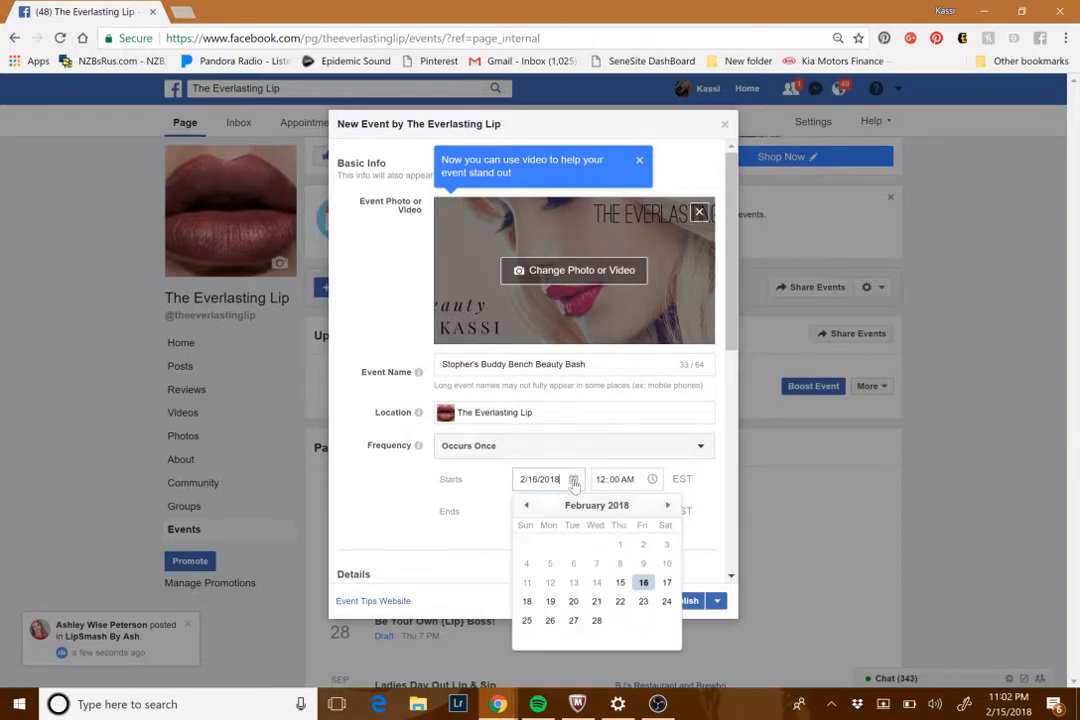
{"action": "left_click", "coordinate": [622, 584]}
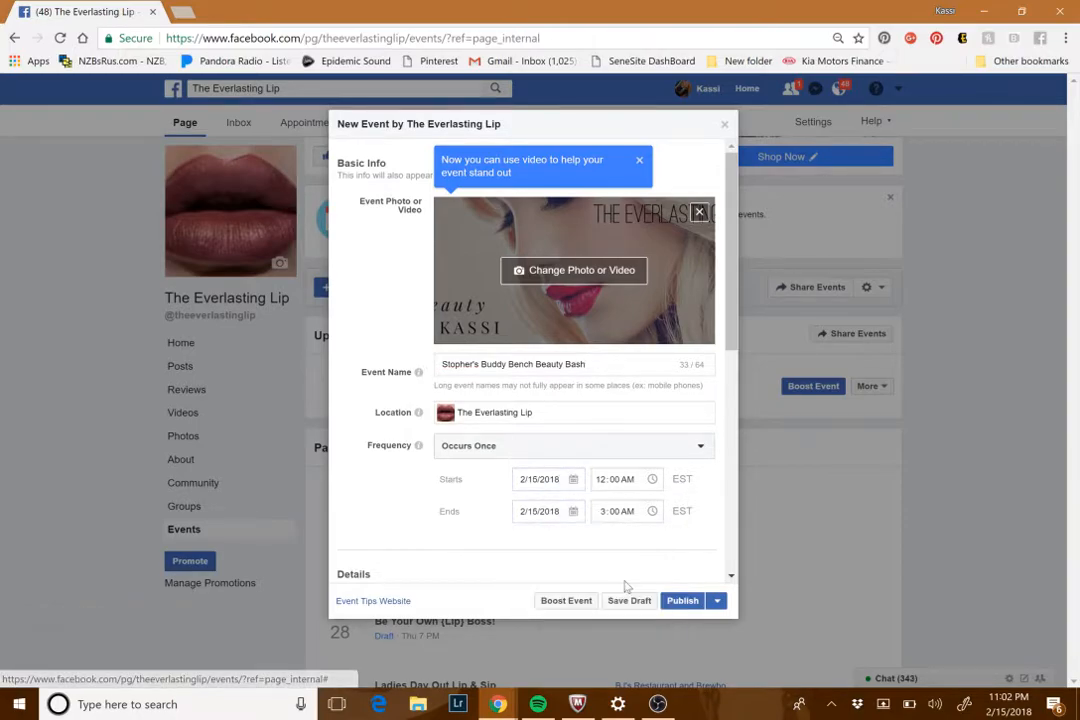
{"action": "left_click", "coordinate": [622, 484]}
{"action": "left_click", "coordinate": [601, 481]}
{"action": "type", "text": "1"}
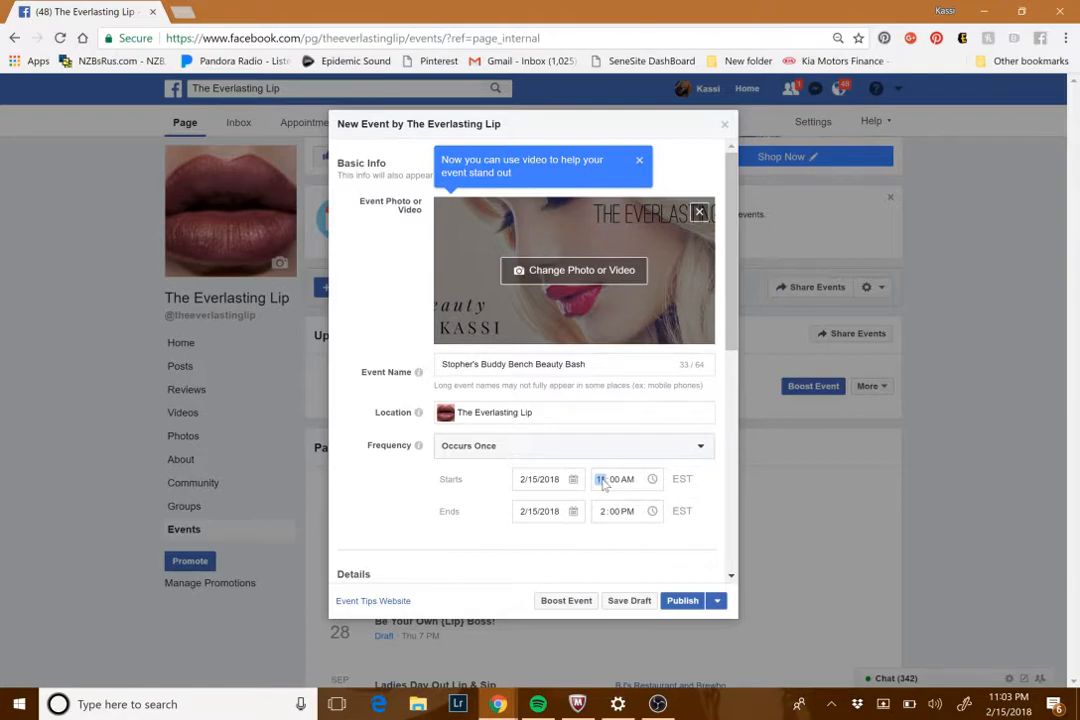
{"action": "type", "text": "1"}
{"action": "left_click", "coordinate": [635, 479]}
Set the event's end date to 2/25/2018.
{"action": "left_click", "coordinate": [540, 512]}
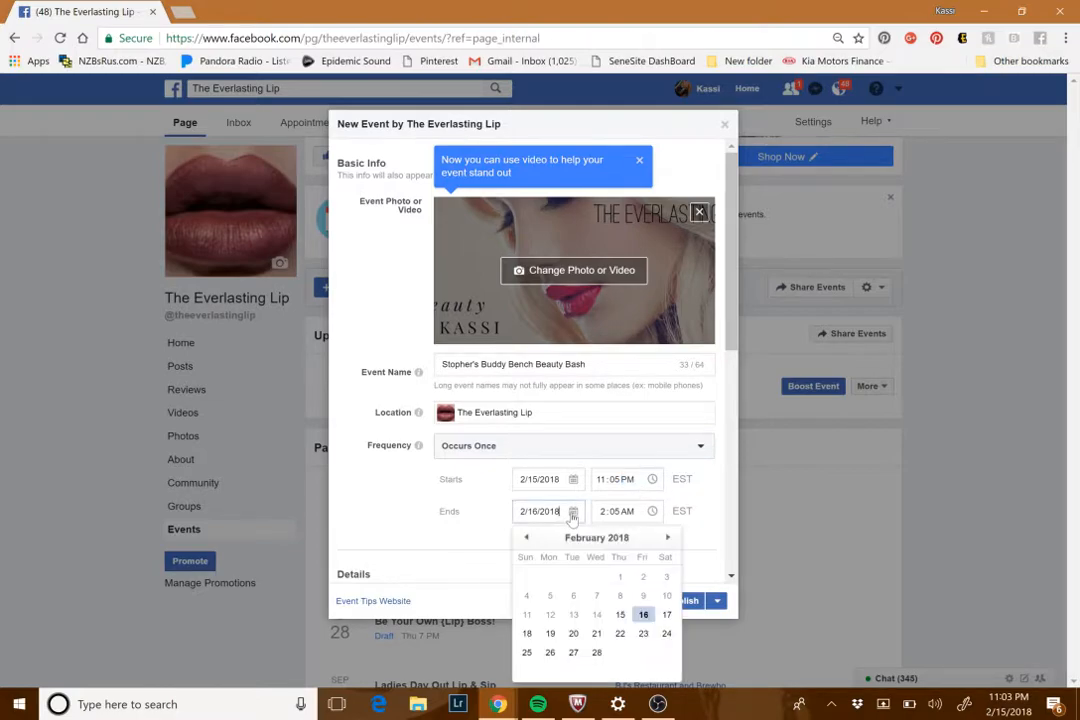
{"action": "left_click", "coordinate": [526, 633]}
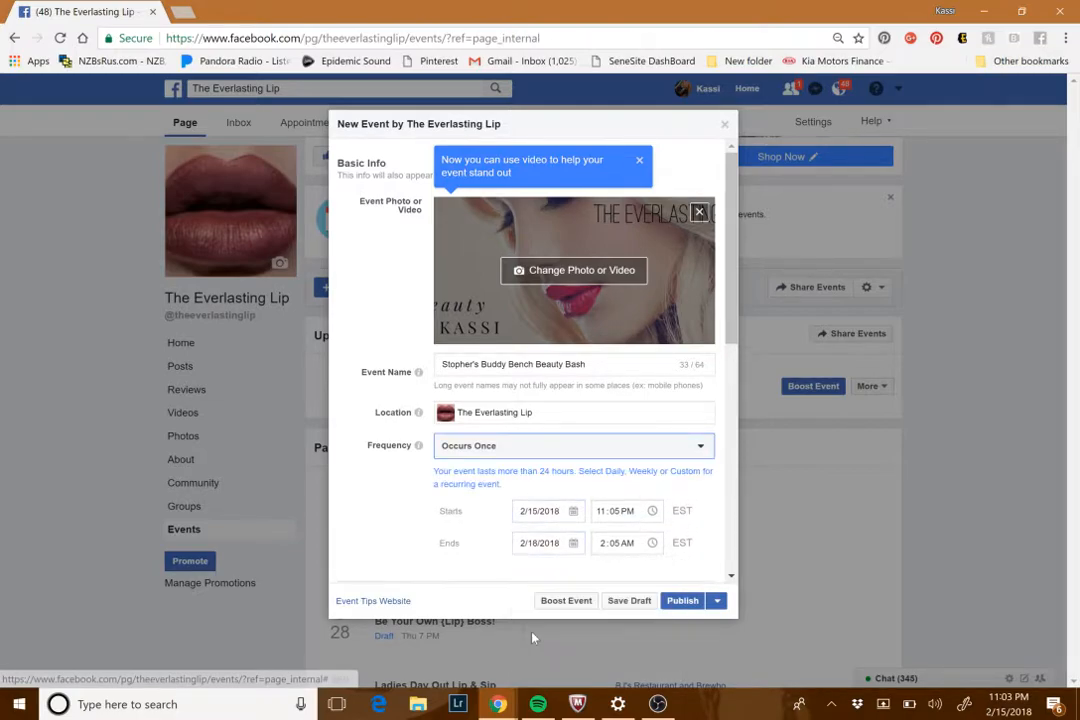
{"action": "left_click", "coordinate": [574, 545]}
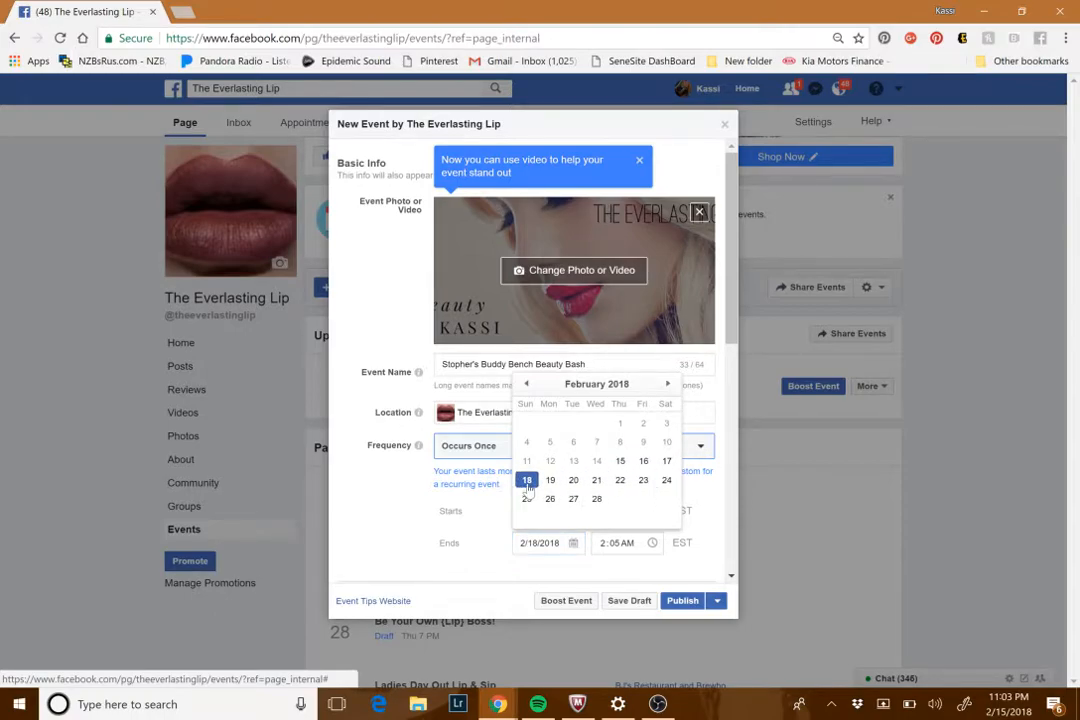
{"action": "left_click", "coordinate": [700, 548]}
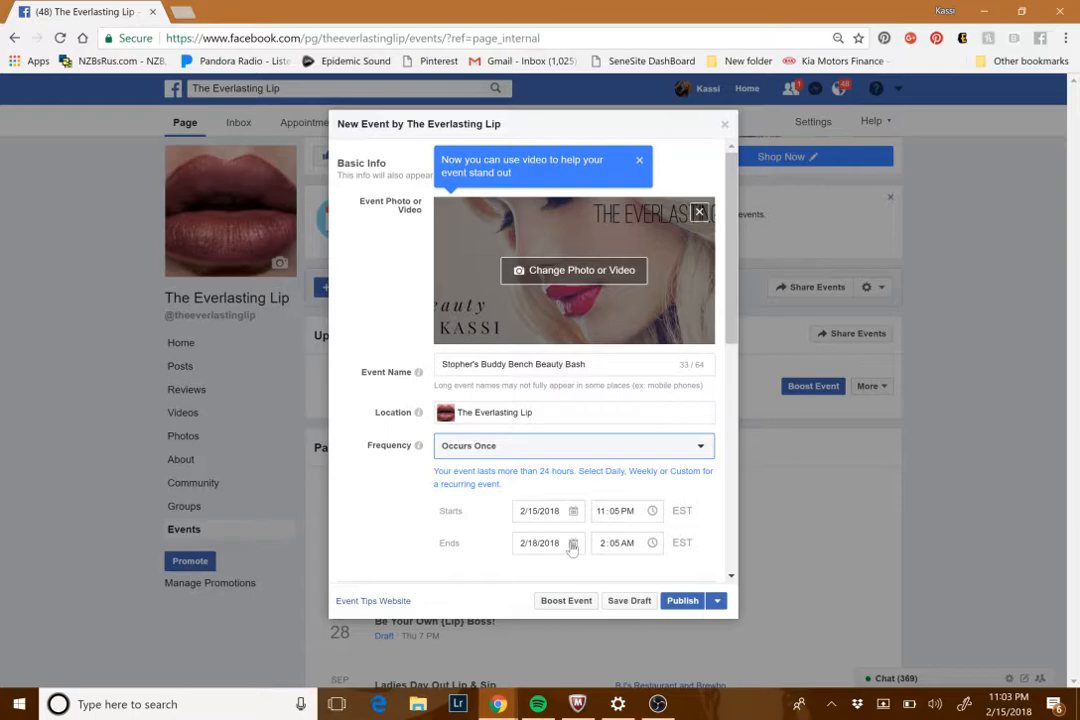
{"action": "left_click", "coordinate": [572, 545]}
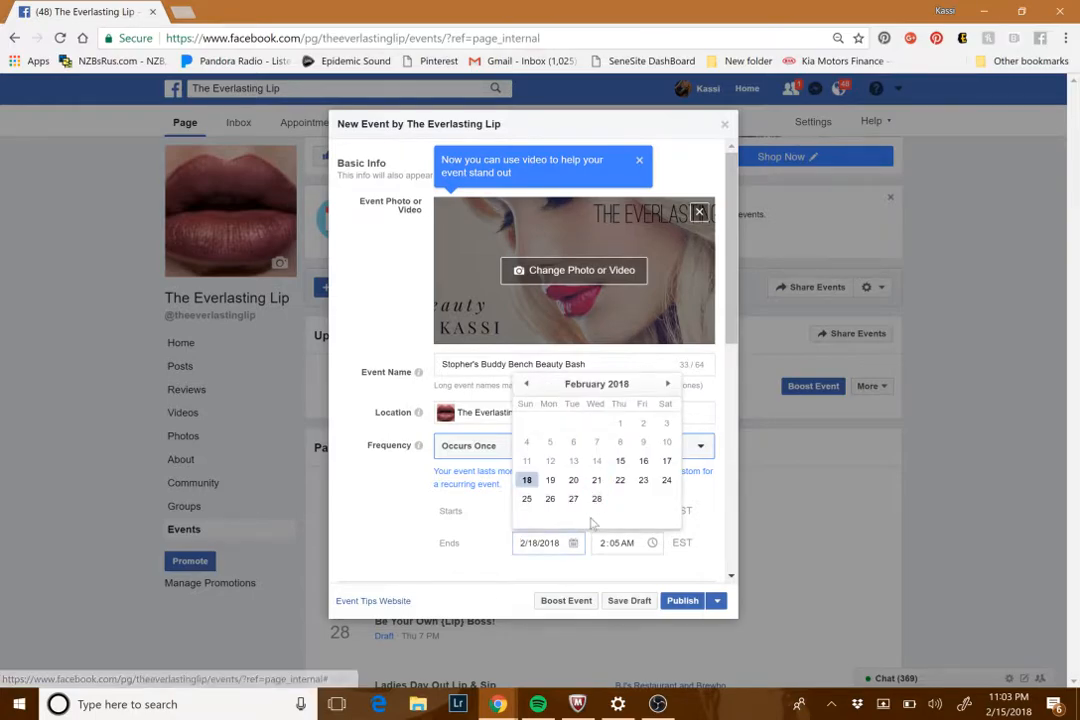
{"action": "left_click", "coordinate": [527, 499]}
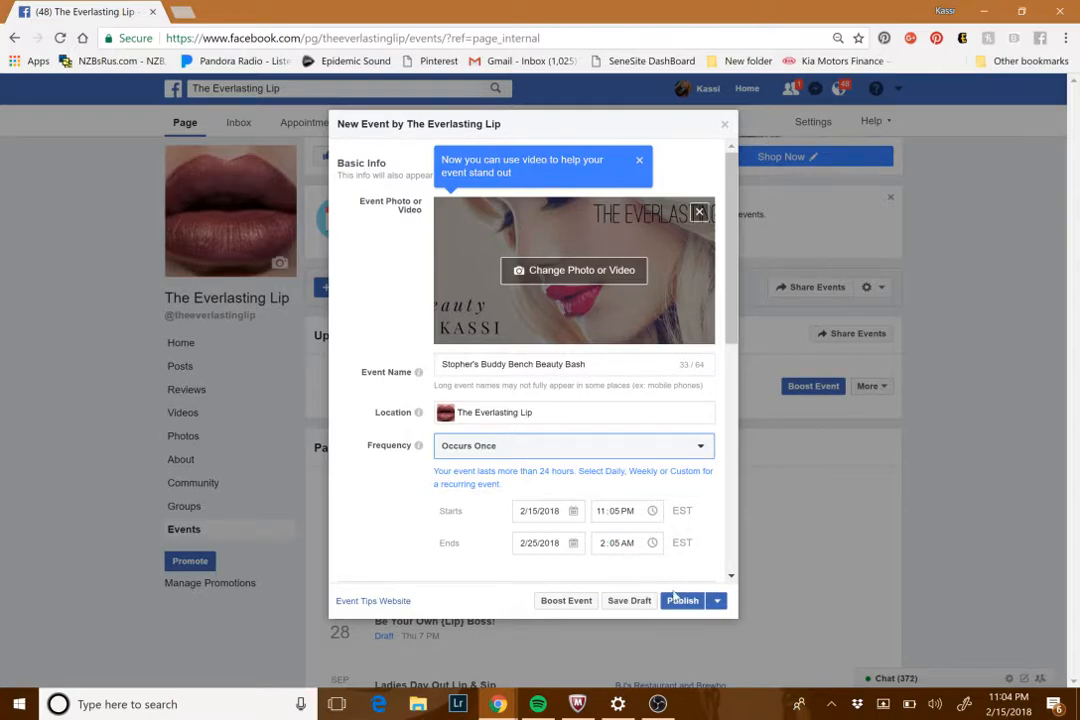
Choose Causes as the event category in the Details section.
{"action": "scroll", "coordinate": [675, 605], "scroll_direction": "down", "scroll_amount": 1}
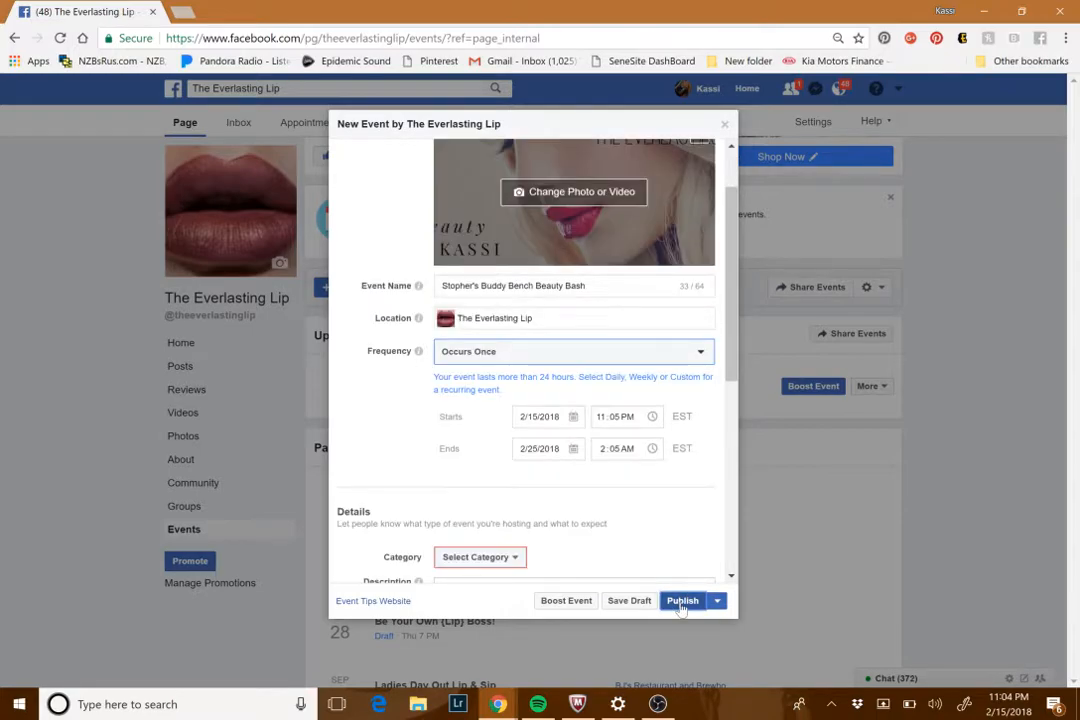
{"action": "scroll", "coordinate": [660, 570], "scroll_direction": "down", "scroll_amount": 2}
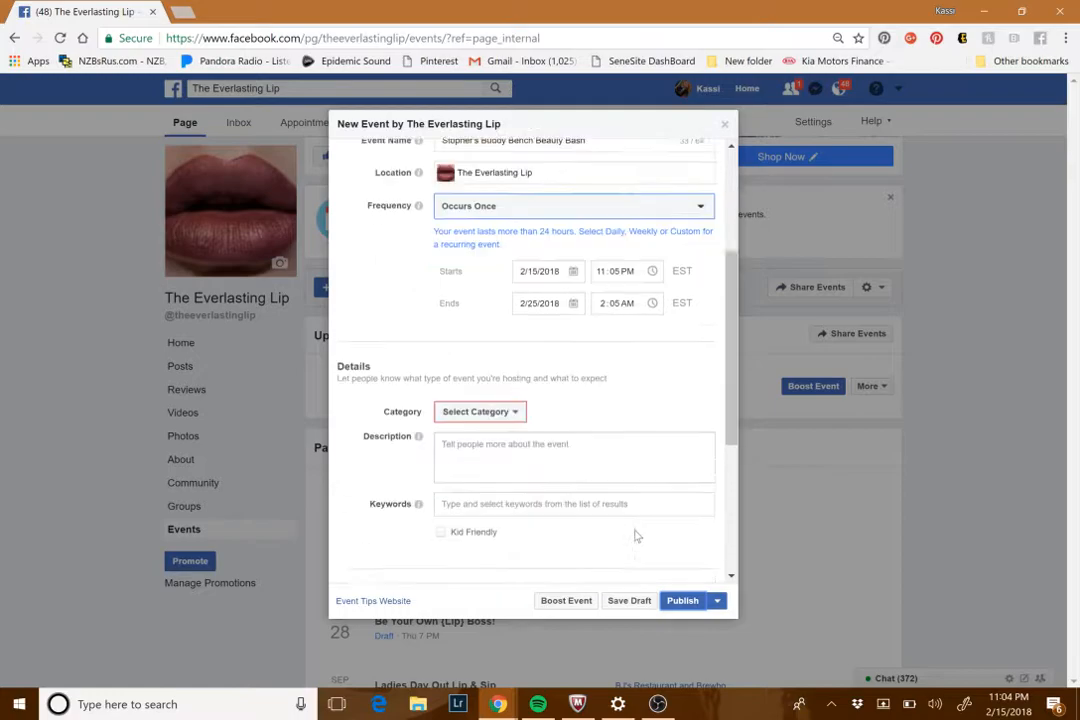
{"action": "left_click", "coordinate": [510, 397]}
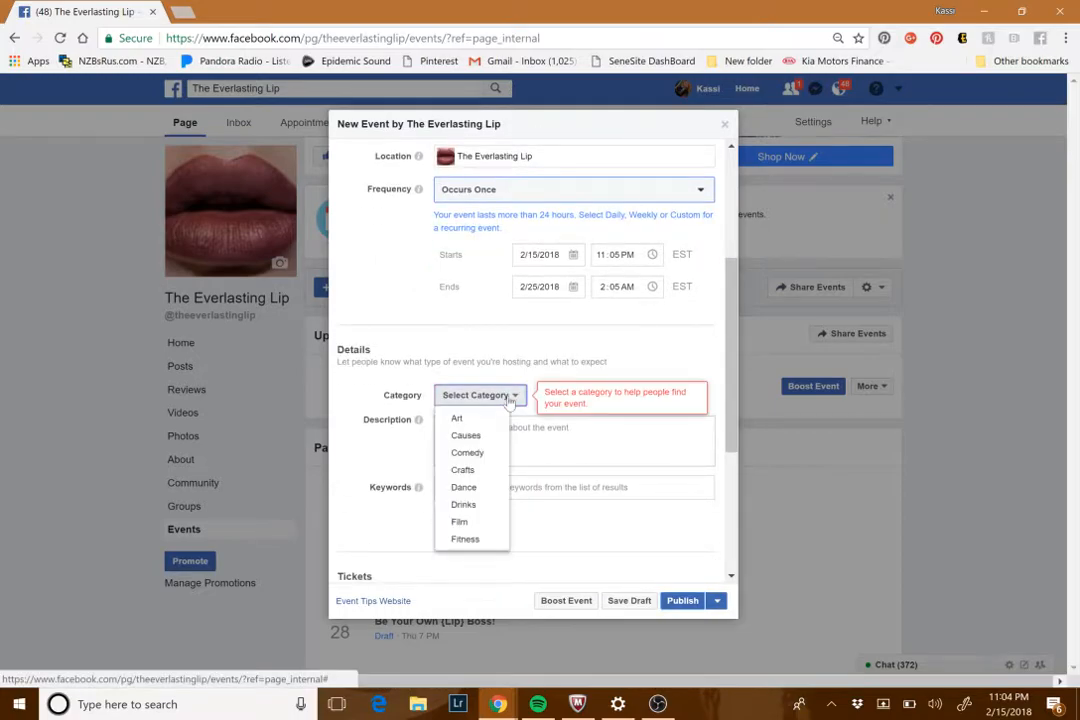
{"action": "left_click", "coordinate": [481, 438]}
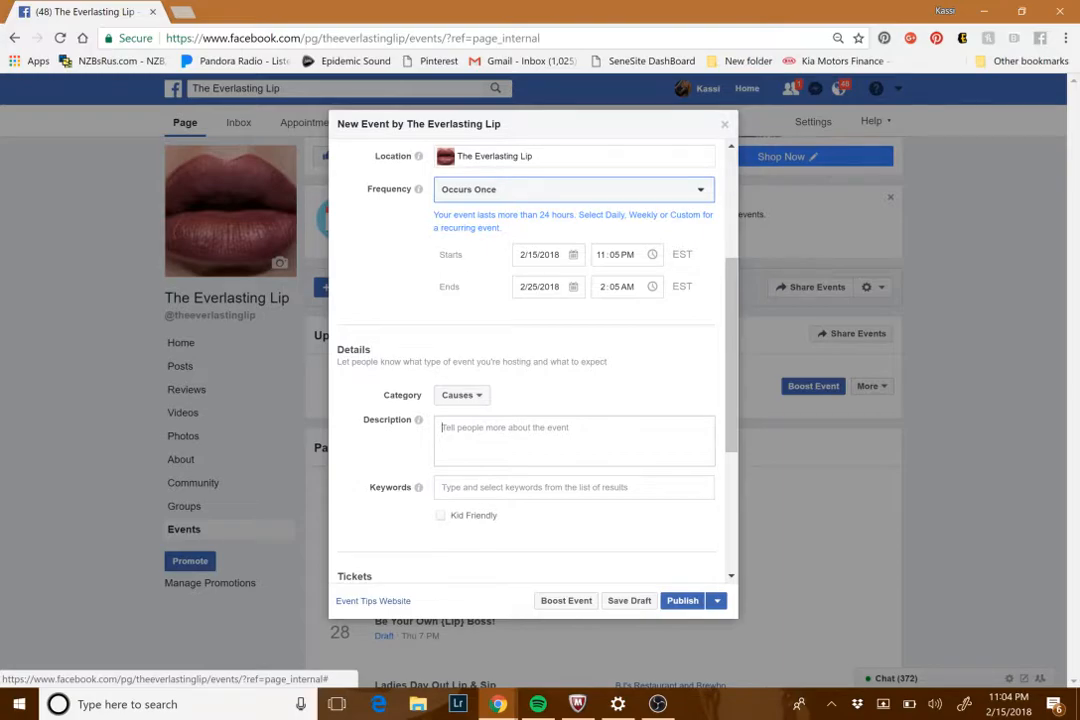
Enter the event description "Help Stopher earn the funds necessary for a Buddy Bench!".
{"action": "type", "text": "H"}
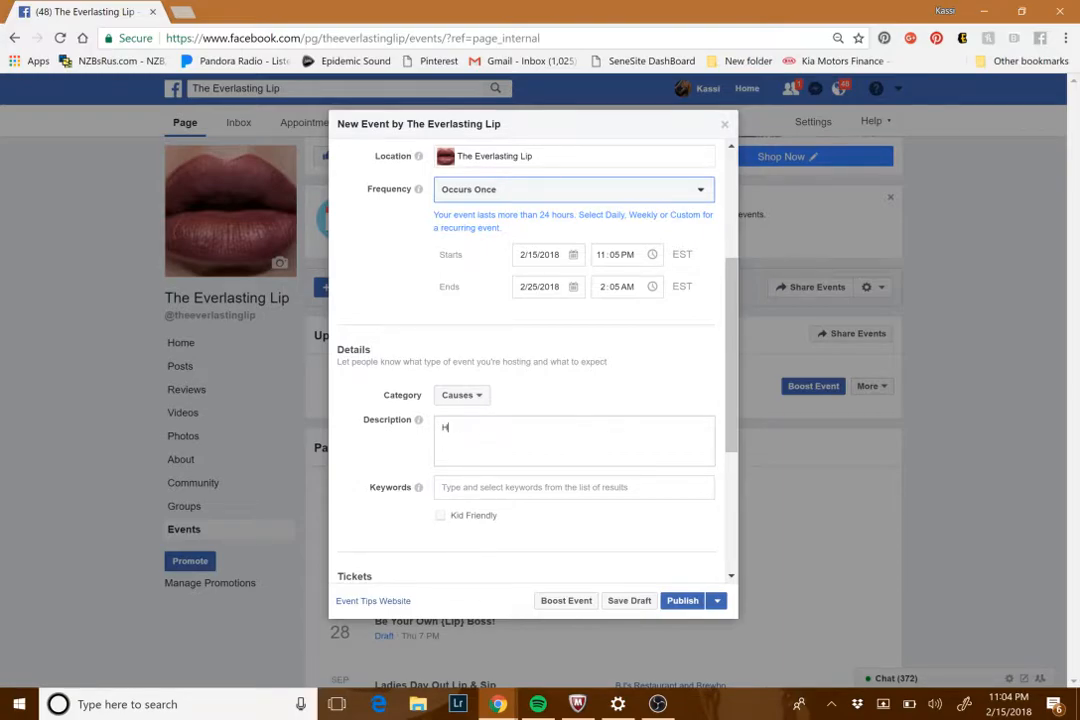
{"action": "type", "text": "elp Stopher earn the funds nec"}
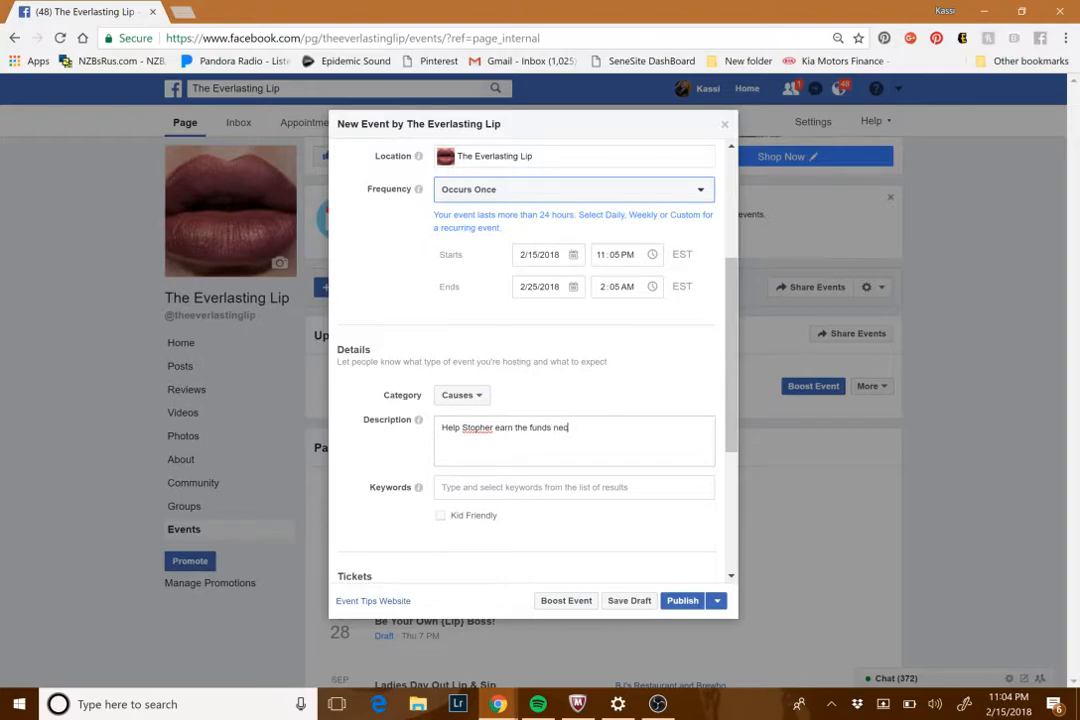
{"action": "type", "text": "essary for a Buddy Bench!!"}
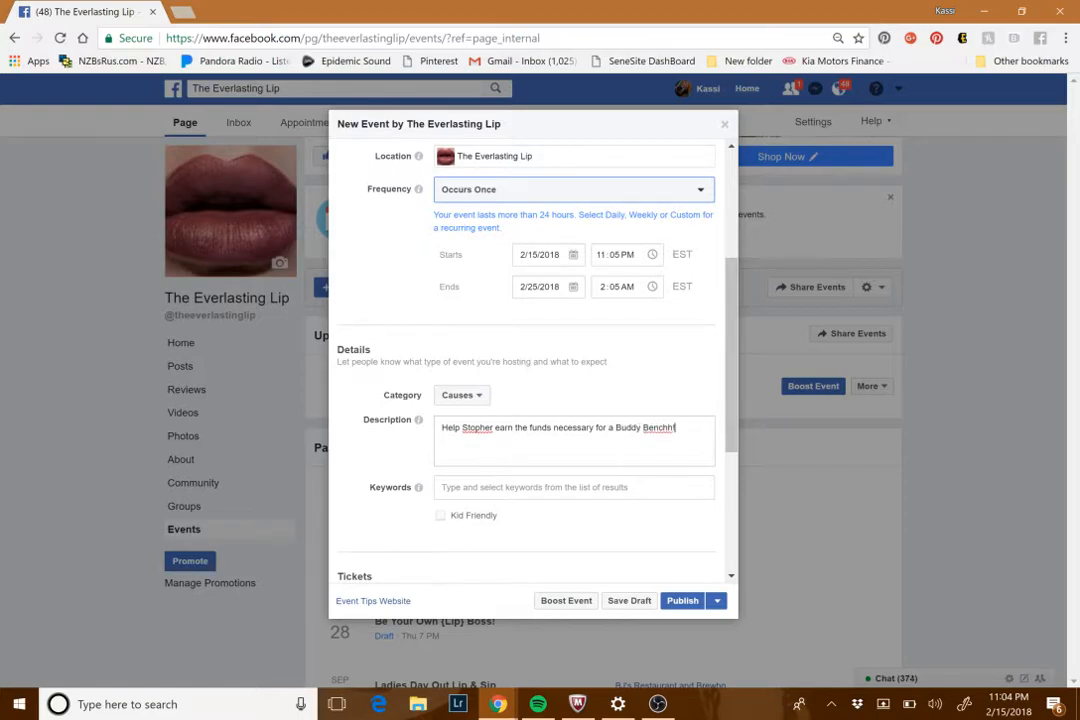
{"action": "key", "text": "BackSpace"}
{"action": "key", "text": "BackSpace"}
Publish the event with the default ticket, co-host and posting options, and look over its new page.
{"action": "scroll", "coordinate": [600, 470], "scroll_direction": "down", "scroll_amount": 3}
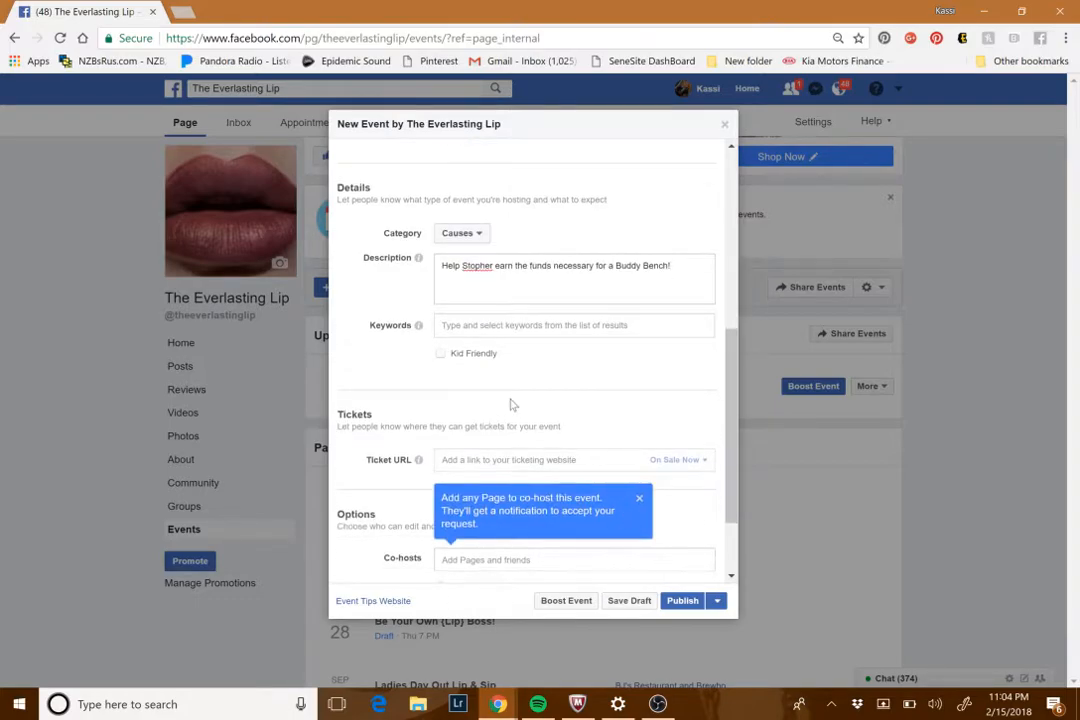
{"action": "scroll", "coordinate": [511, 404], "scroll_direction": "down", "scroll_amount": 1}
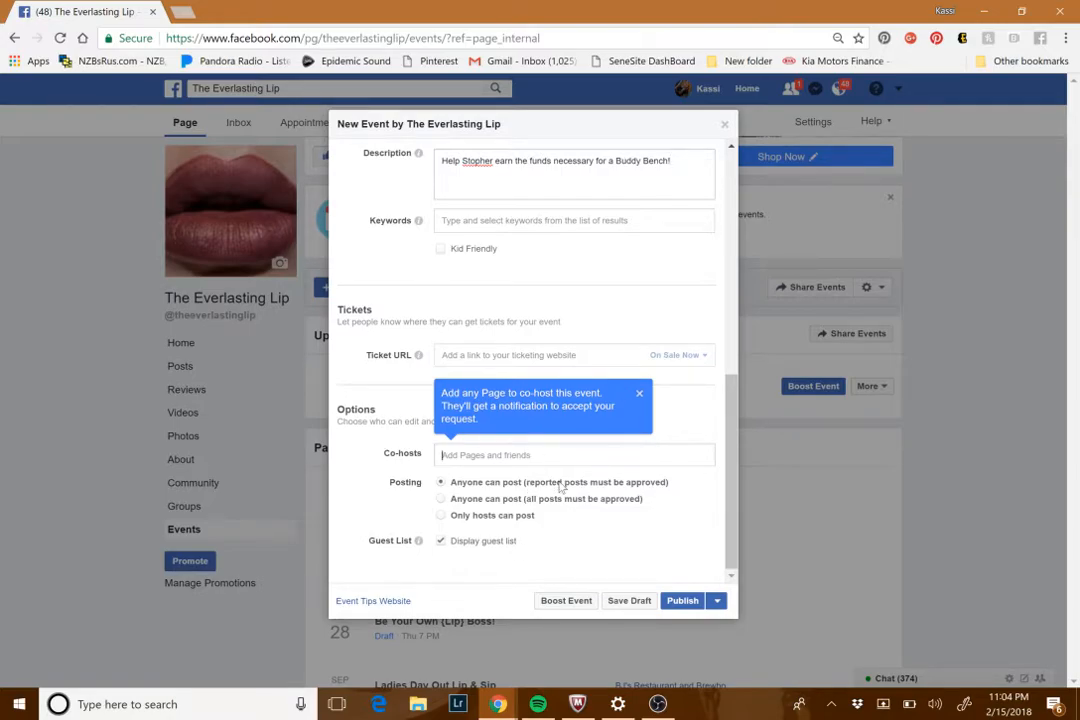
{"action": "left_click", "coordinate": [693, 603]}
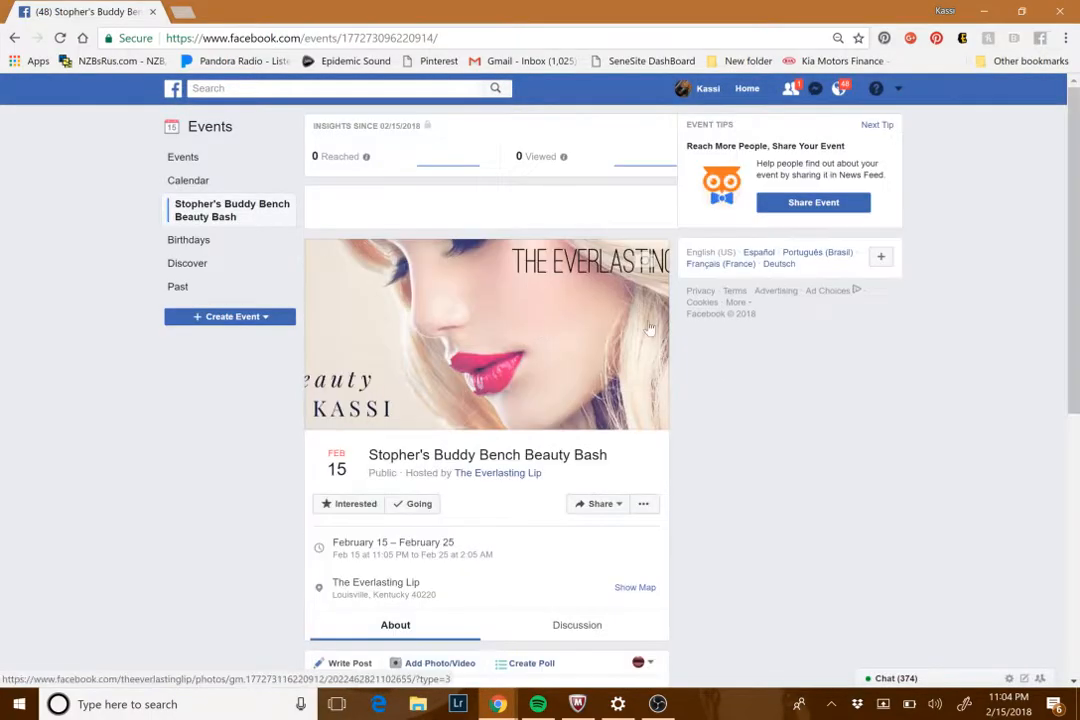
{"action": "scroll", "coordinate": [599, 430], "scroll_direction": "down", "scroll_amount": 3}
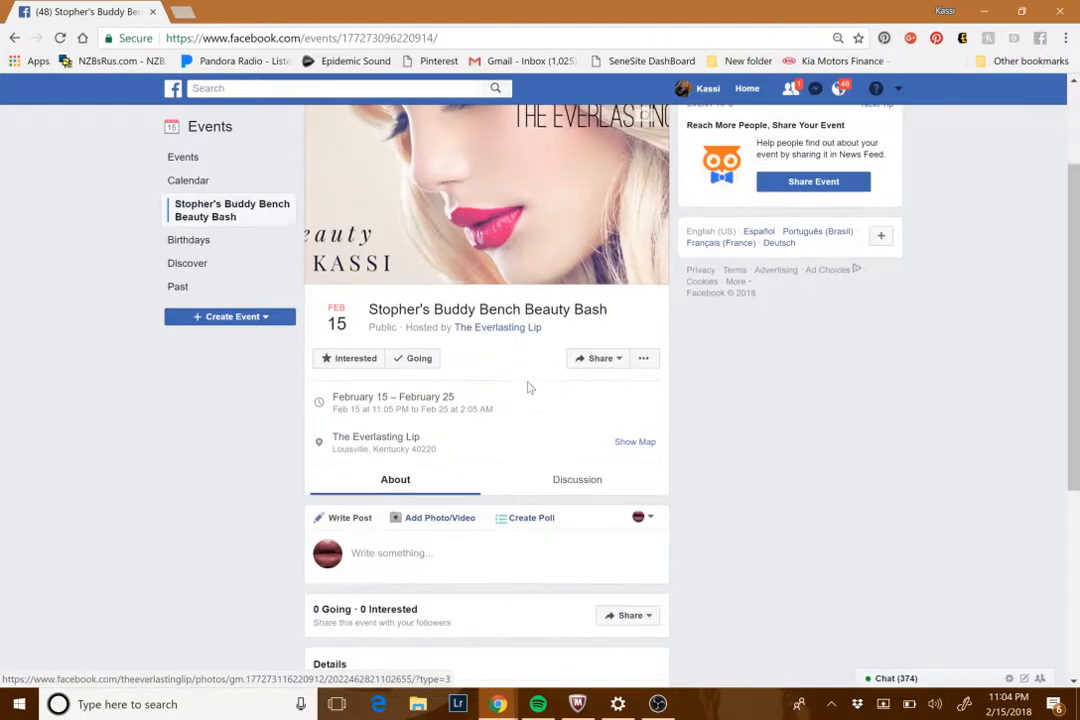
{"action": "scroll", "coordinate": [486, 330], "scroll_direction": "up", "scroll_amount": 3}
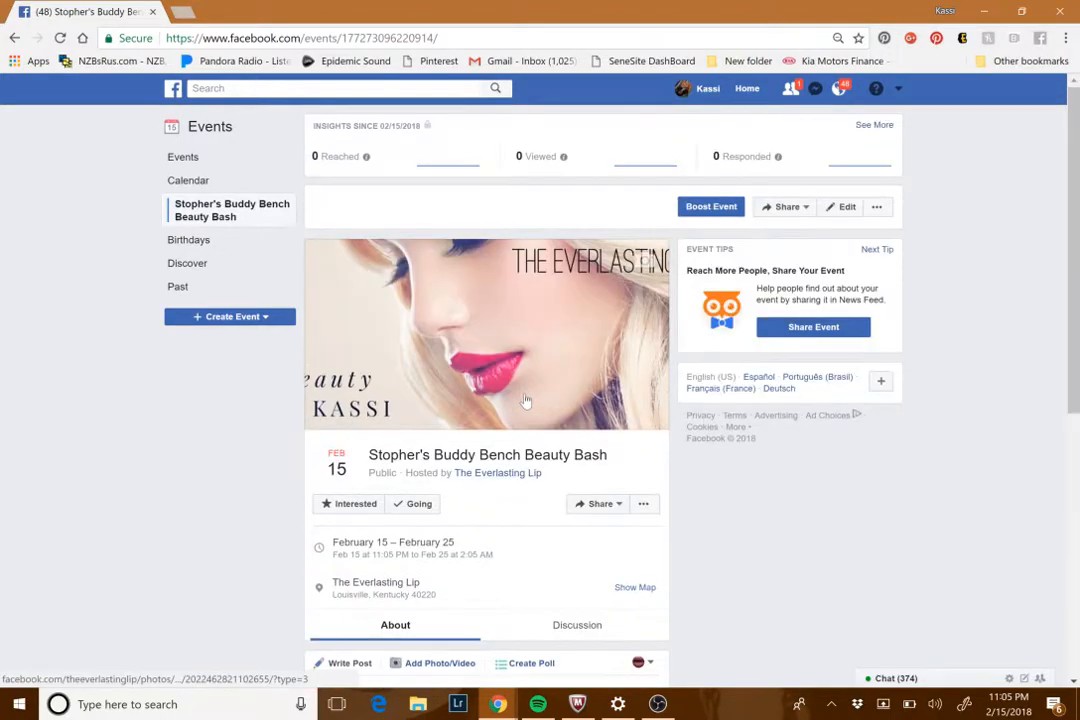
Open the edit page of the Hostess Party template on the PostMyParty site in a new browser tab.
{"action": "left_click", "coordinate": [182, 11]}
{"action": "type", "text": "p"}
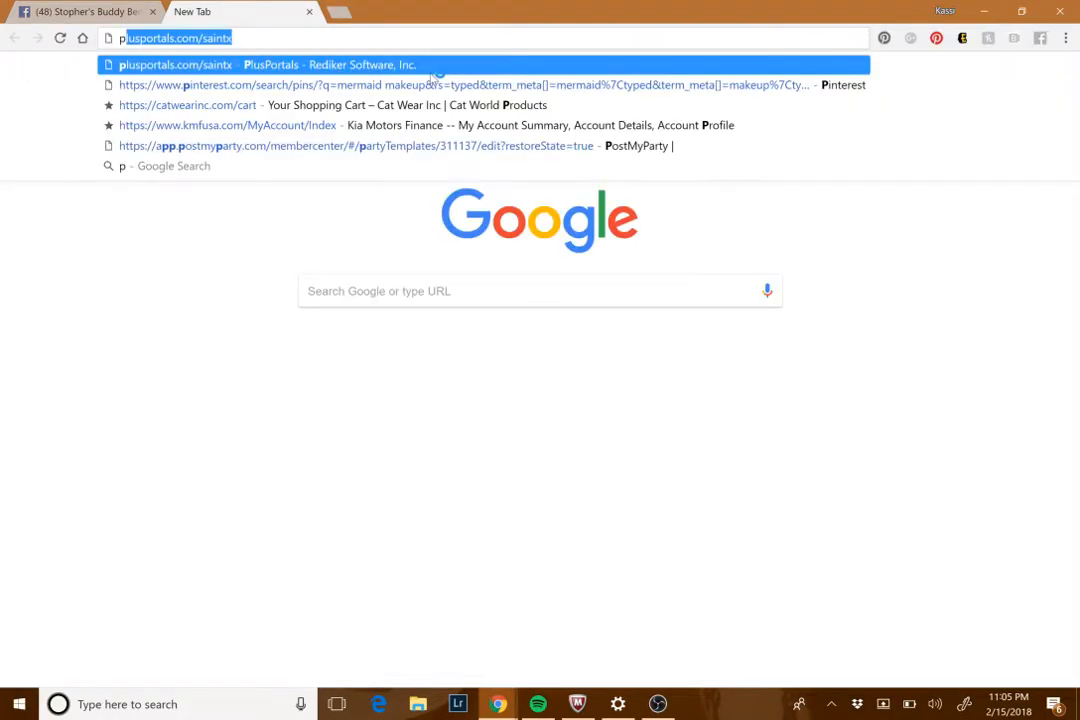
{"action": "type", "text": "ost"}
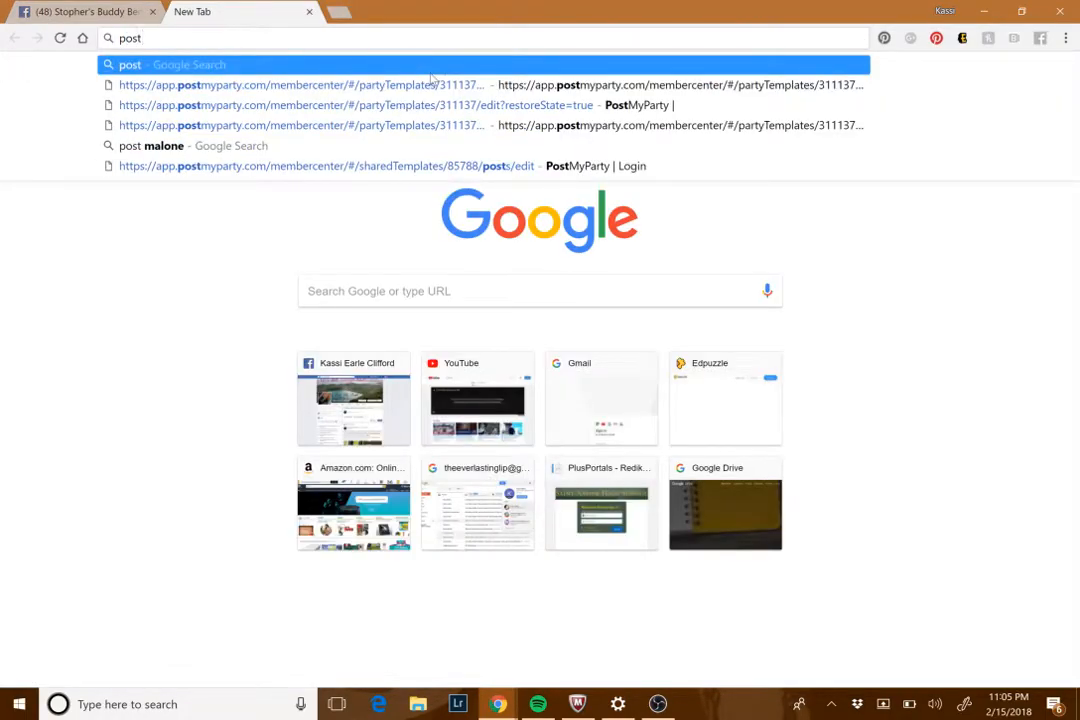
{"action": "left_click", "coordinate": [432, 108]}
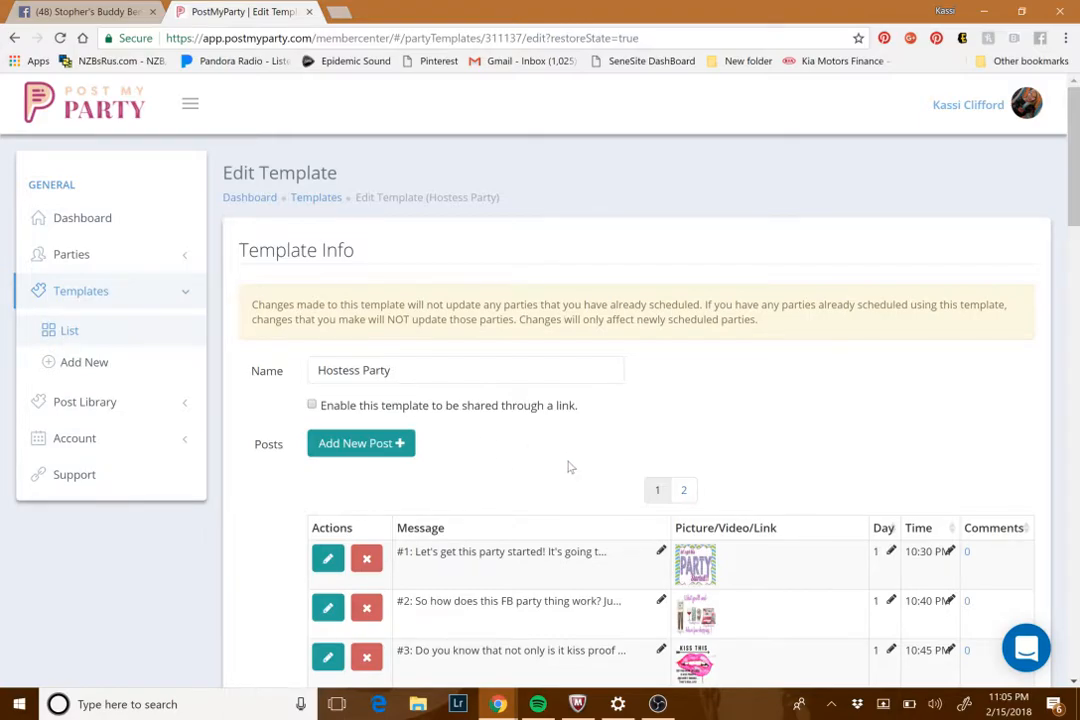
Look through the first page of scheduled posts in the Hostess Party template, down to the template actions.
{"action": "scroll", "coordinate": [567, 469], "scroll_direction": "down", "scroll_amount": 2}
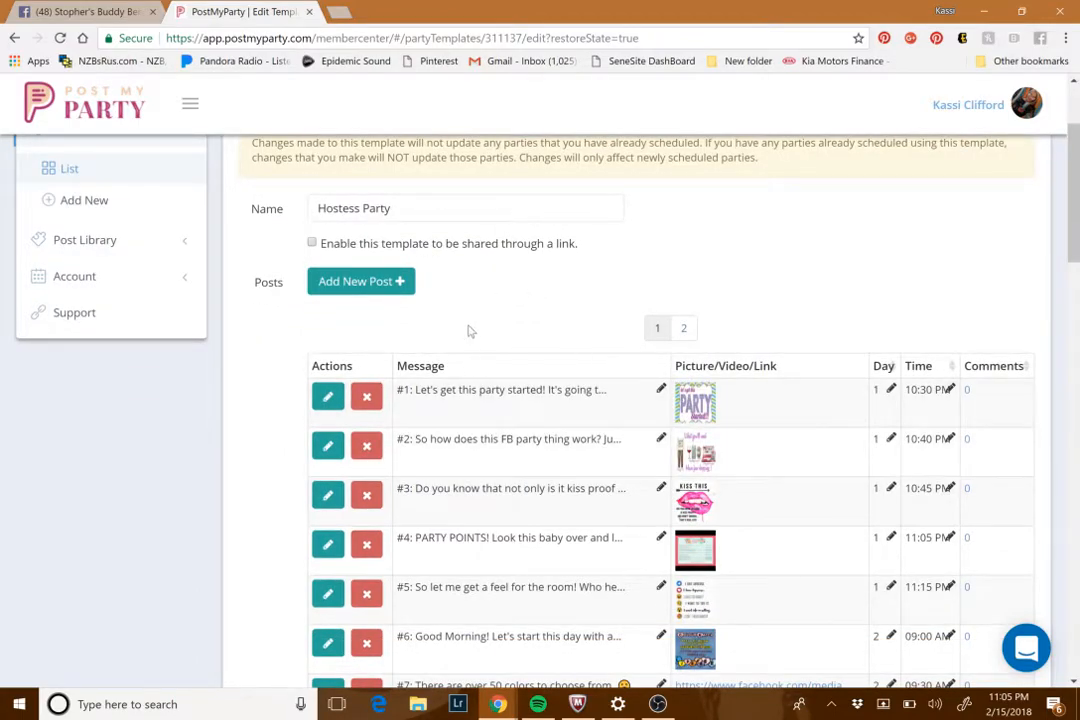
{"action": "scroll", "coordinate": [444, 320], "scroll_direction": "down", "scroll_amount": 5}
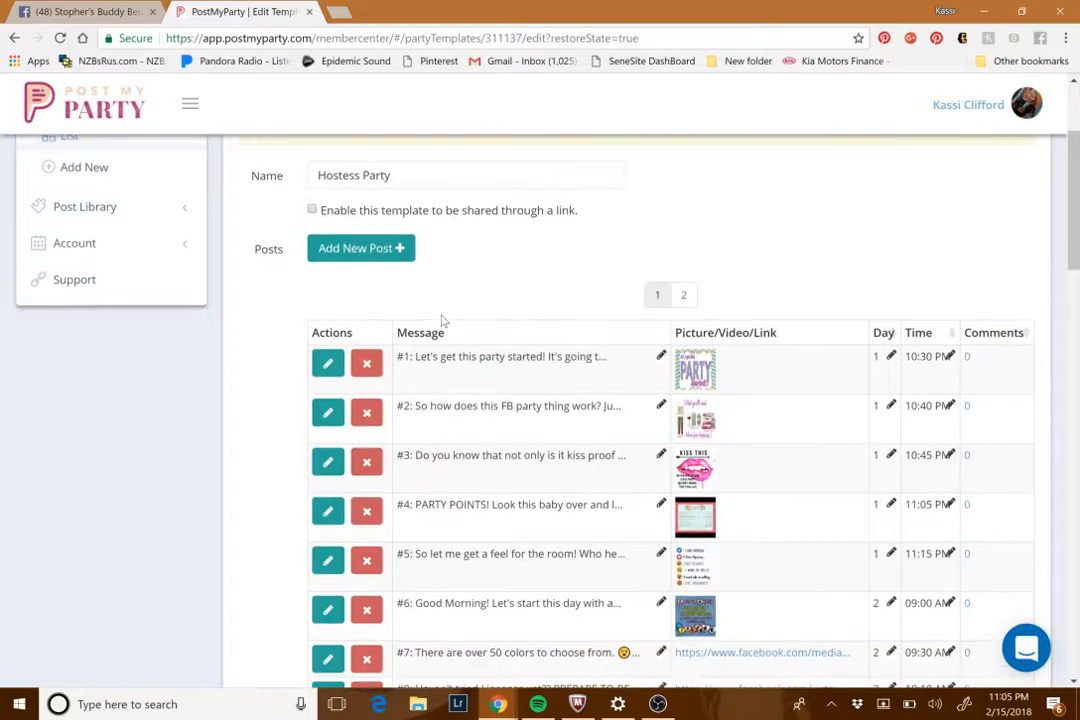
{"action": "scroll", "coordinate": [455, 445], "scroll_direction": "down", "scroll_amount": 1}
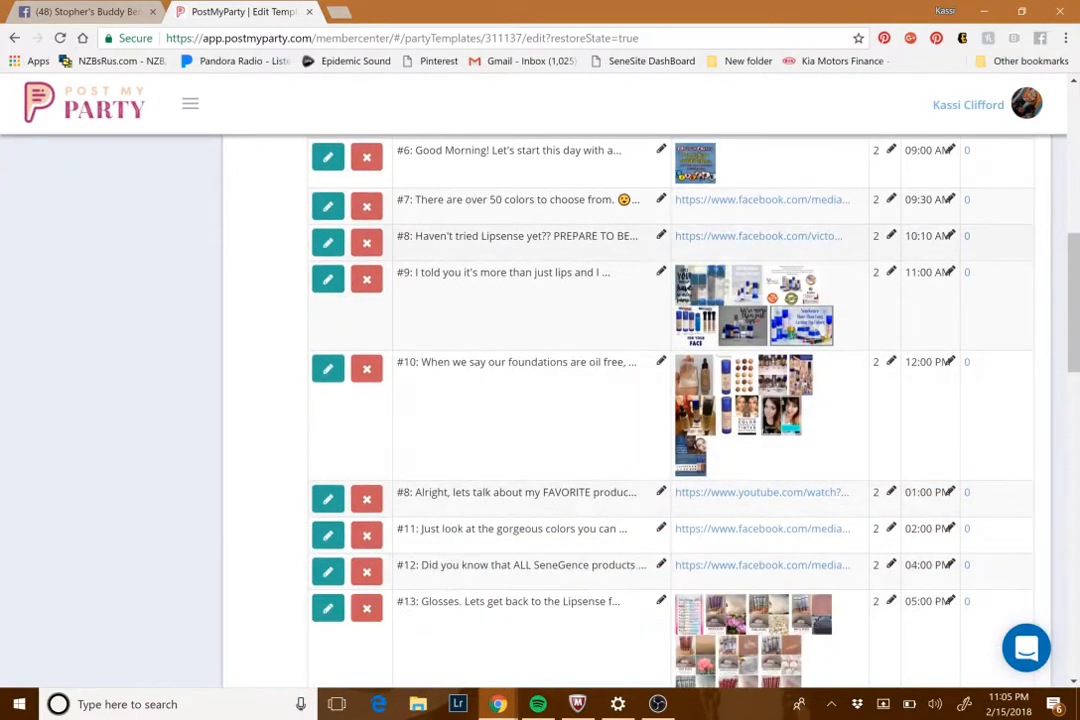
{"action": "scroll", "coordinate": [457, 445], "scroll_direction": "down", "scroll_amount": 8}
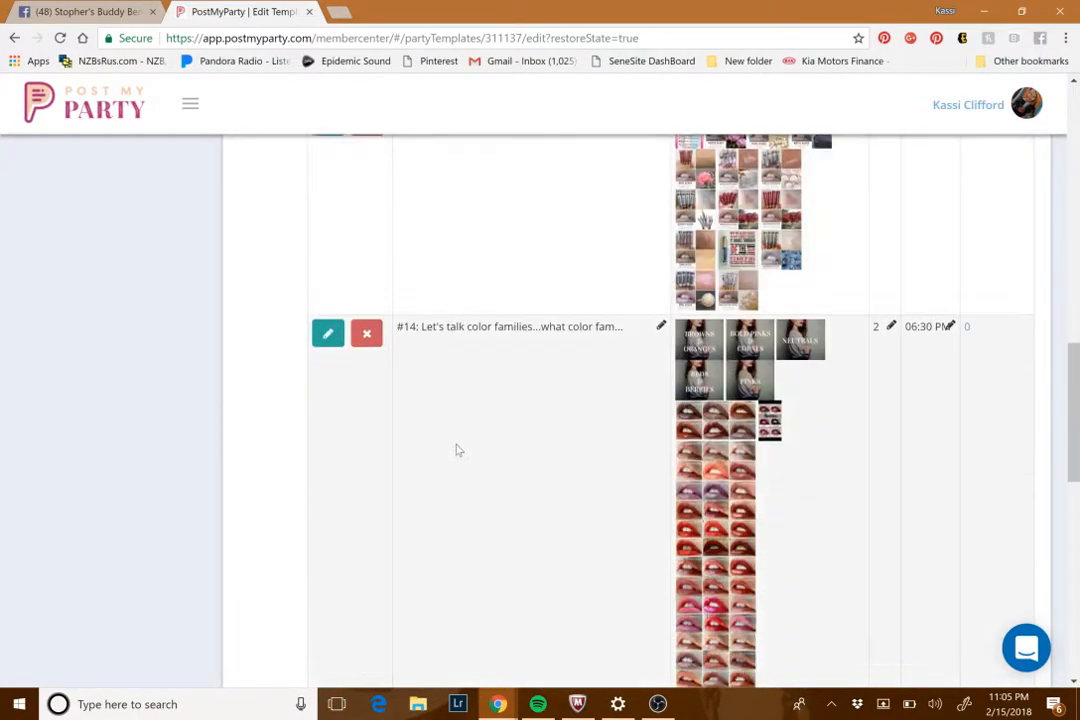
{"action": "scroll", "coordinate": [457, 450], "scroll_direction": "down", "scroll_amount": 5}
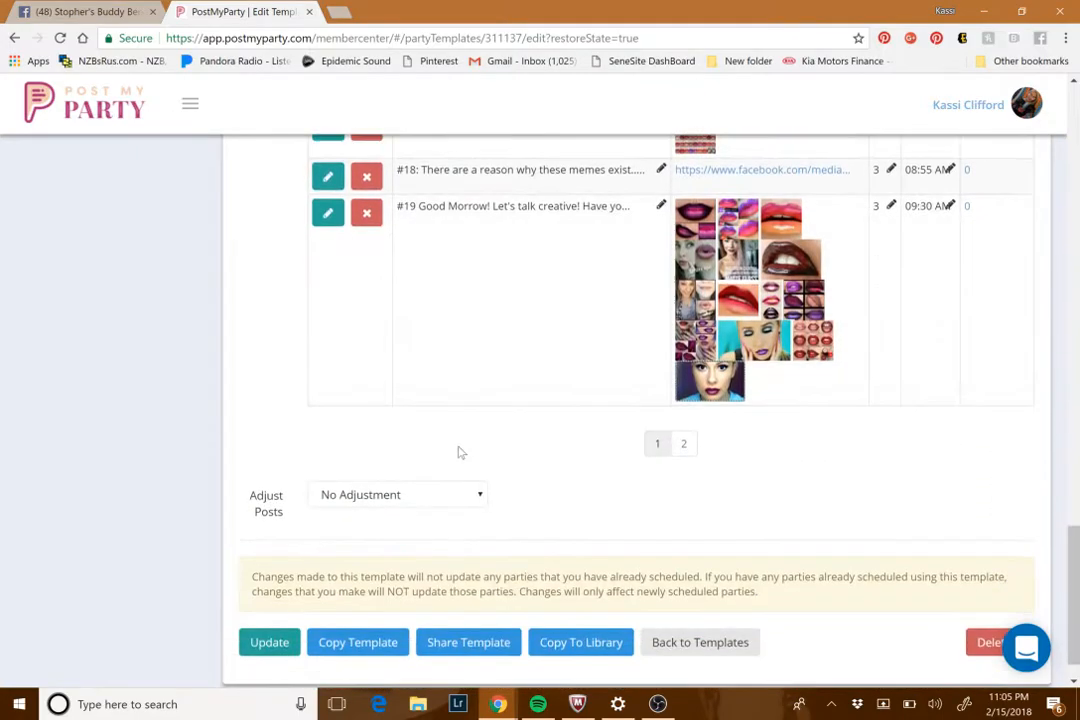
Look through the scheduled posts on the second page of the Hostess Party template.
{"action": "left_click", "coordinate": [683, 447]}
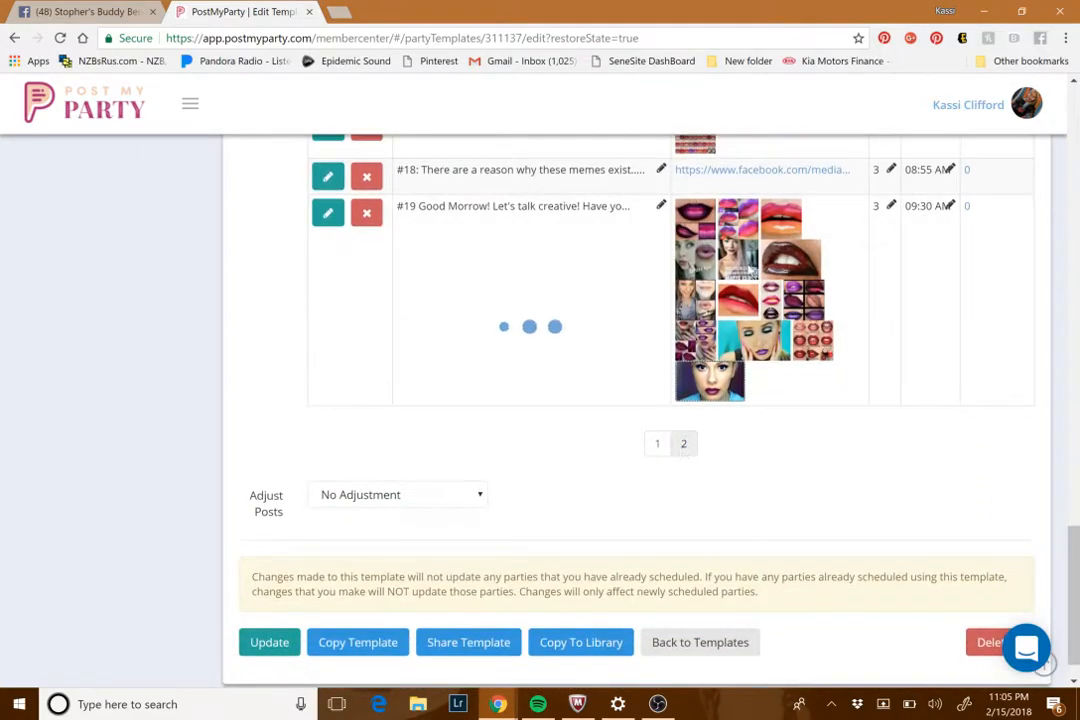
{"action": "scroll", "coordinate": [958, 305], "scroll_direction": "up", "scroll_amount": 10}
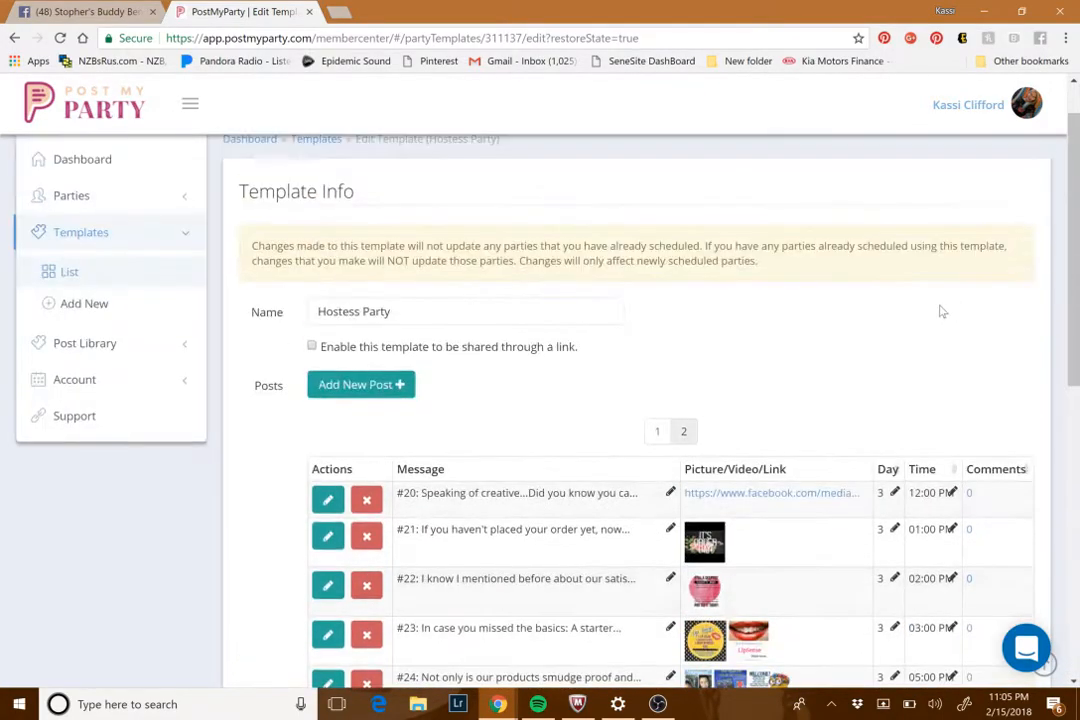
{"action": "scroll", "coordinate": [899, 525], "scroll_direction": "down", "scroll_amount": 2}
{"action": "scroll", "coordinate": [899, 543], "scroll_direction": "down", "scroll_amount": 2}
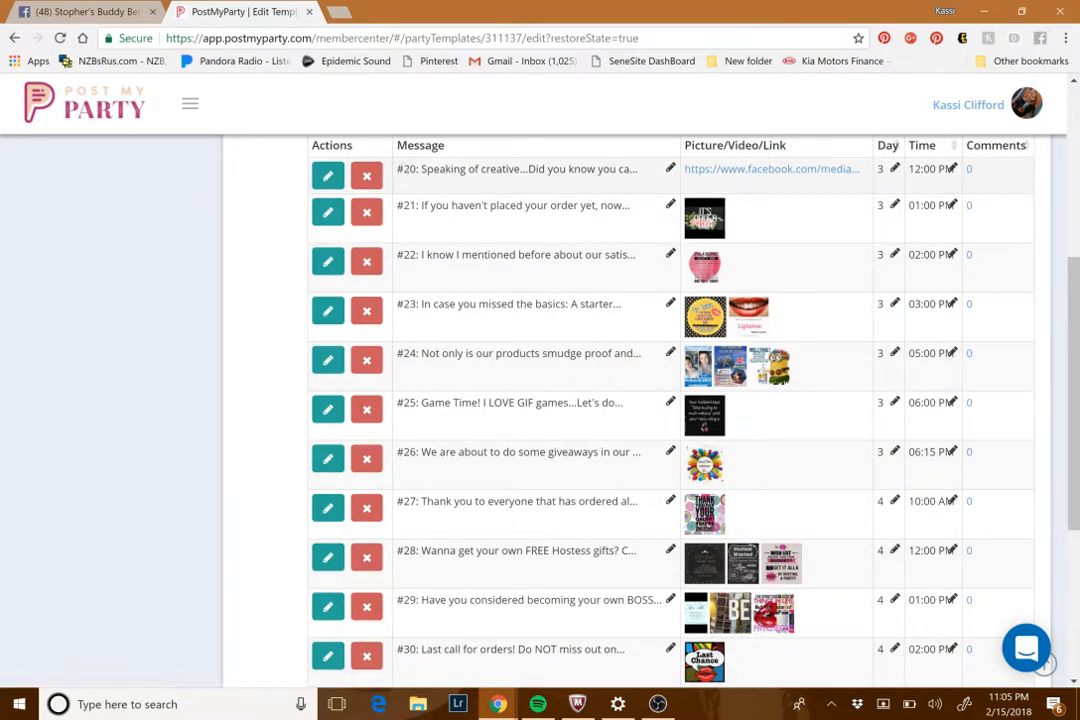
Open the message of post #20 in the quick editor, read it and save it without edits.
{"action": "left_click", "coordinate": [670, 170]}
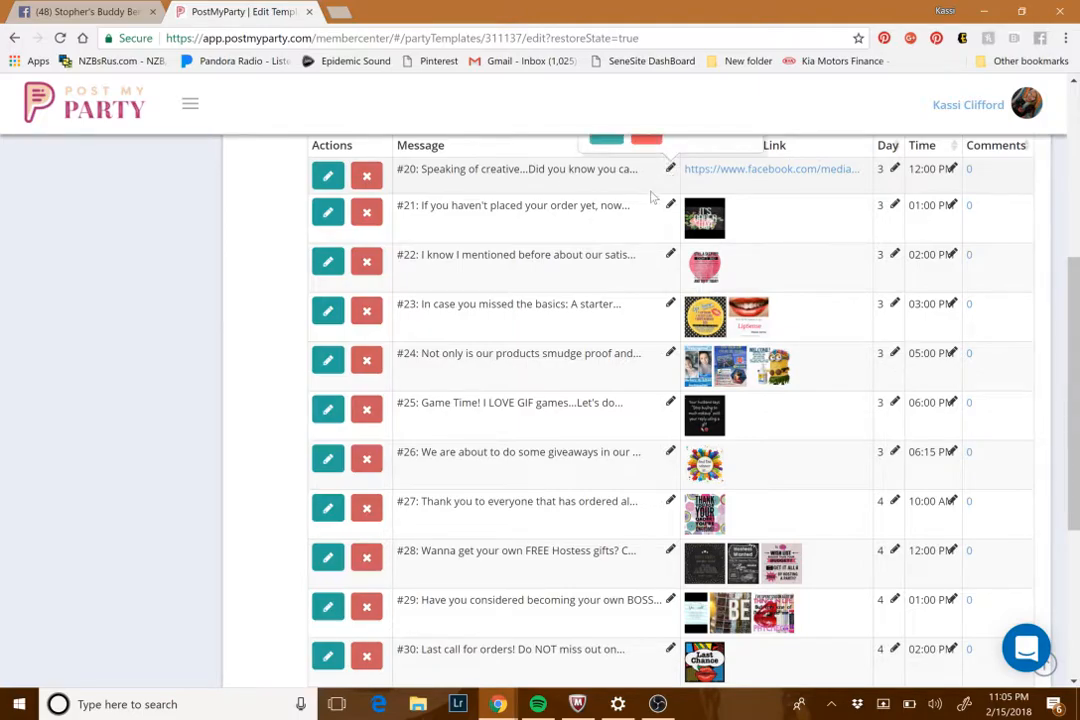
{"action": "scroll", "coordinate": [670, 170], "scroll_direction": "up", "scroll_amount": 2}
{"action": "scroll", "coordinate": [562, 270], "scroll_direction": "up", "scroll_amount": 2}
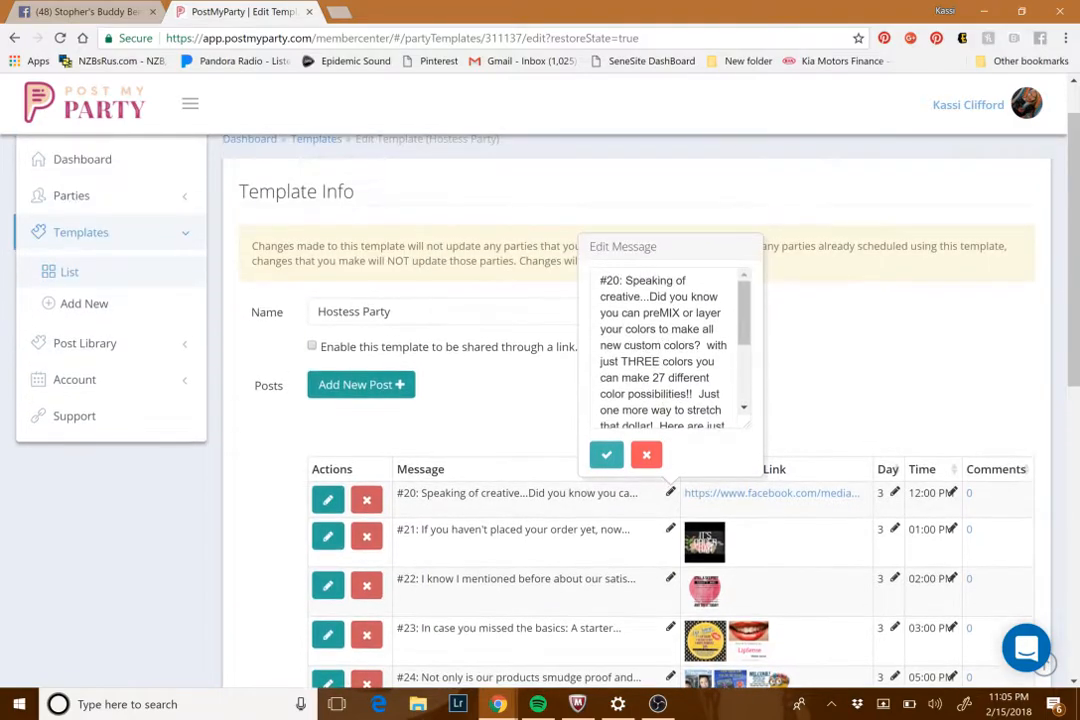
{"action": "mouse_move", "coordinate": [746, 300]}
{"action": "left_mouse_down"}
{"action": "mouse_move", "coordinate": [747, 355]}
{"action": "mouse_move", "coordinate": [749, 296]}
{"action": "left_mouse_up"}
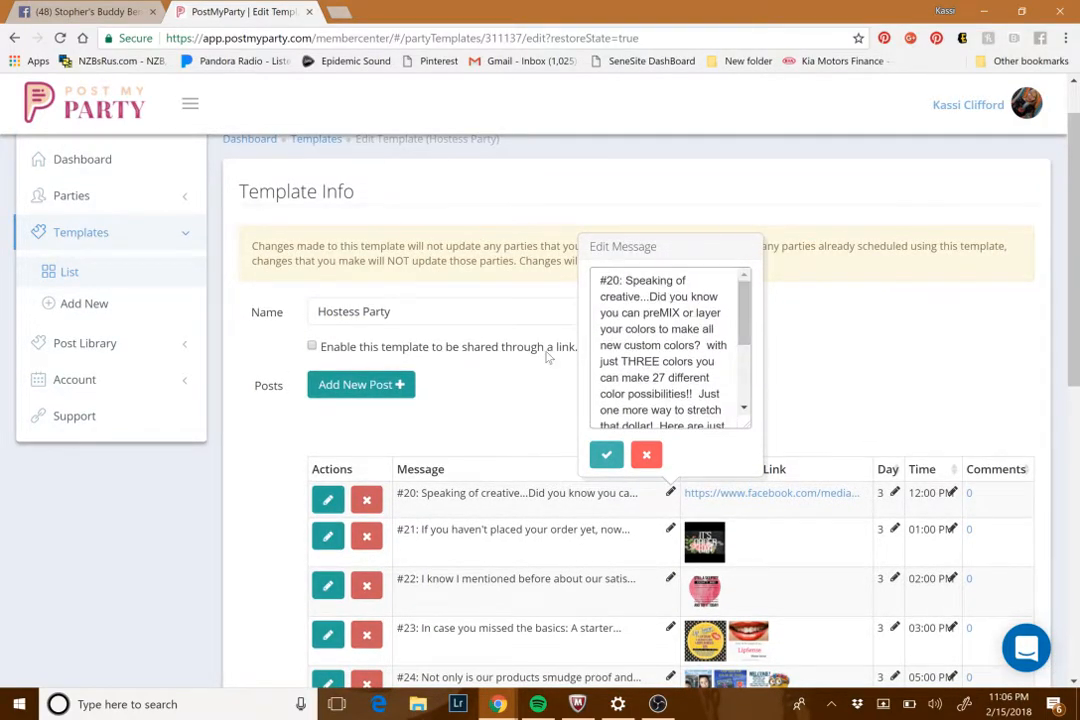
{"action": "left_click", "coordinate": [613, 457]}
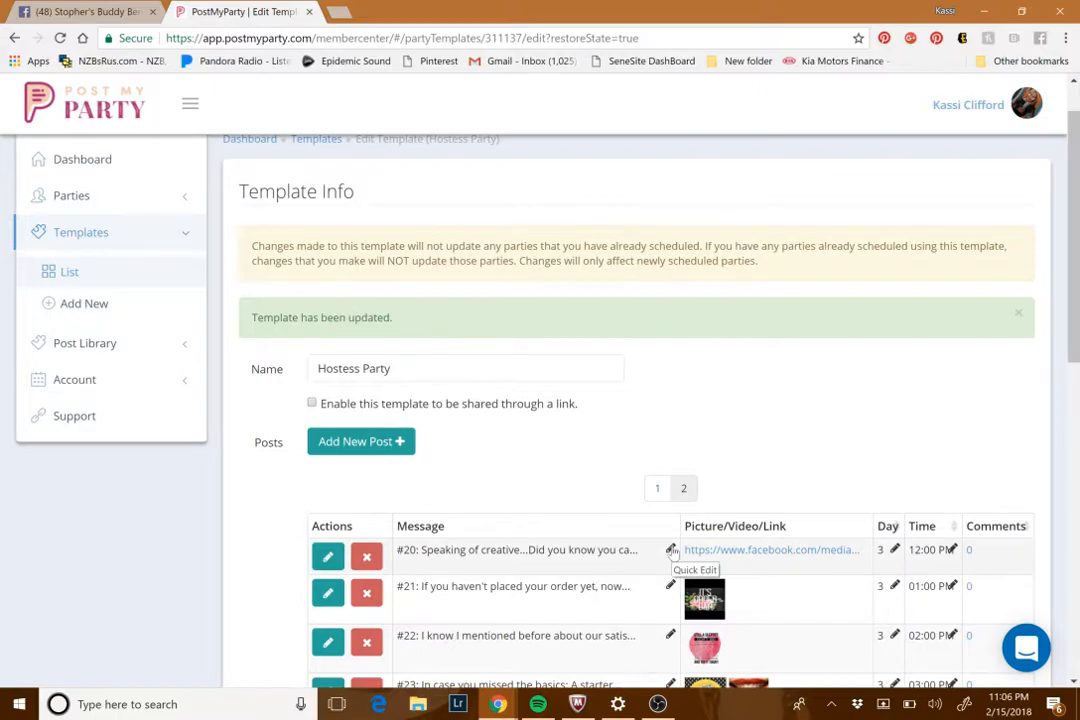
Look over posts #20 to #30 of the template again and return to the template info.
{"action": "scroll", "coordinate": [523, 441], "scroll_direction": "down", "scroll_amount": 6}
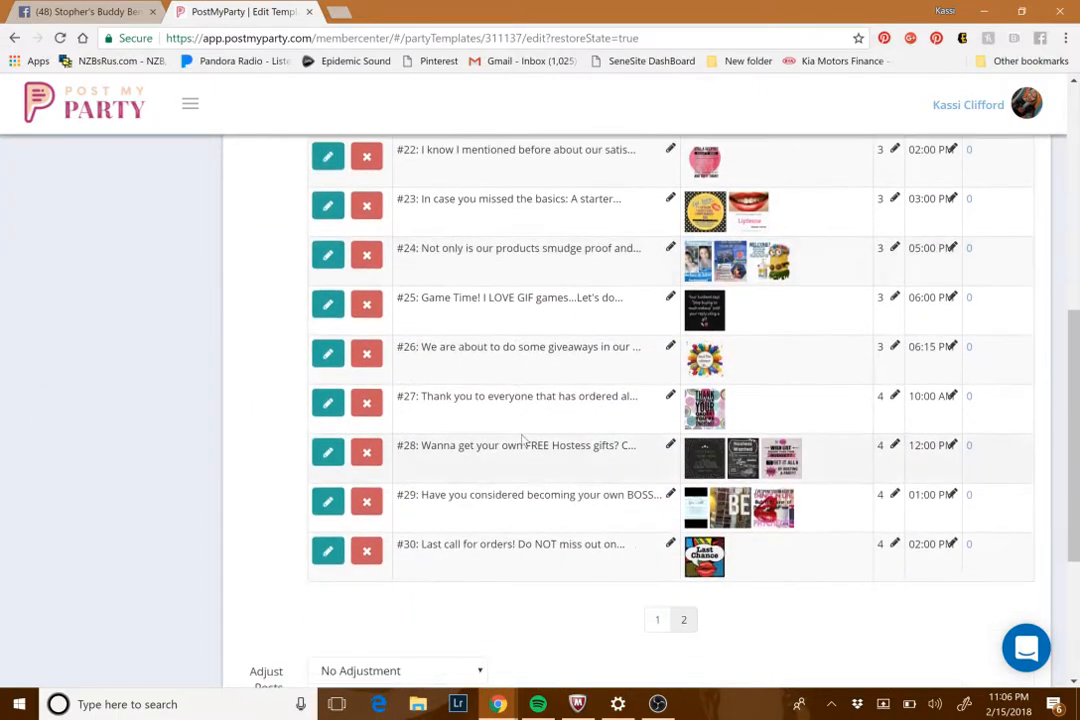
{"action": "scroll", "coordinate": [533, 436], "scroll_direction": "up", "scroll_amount": 5}
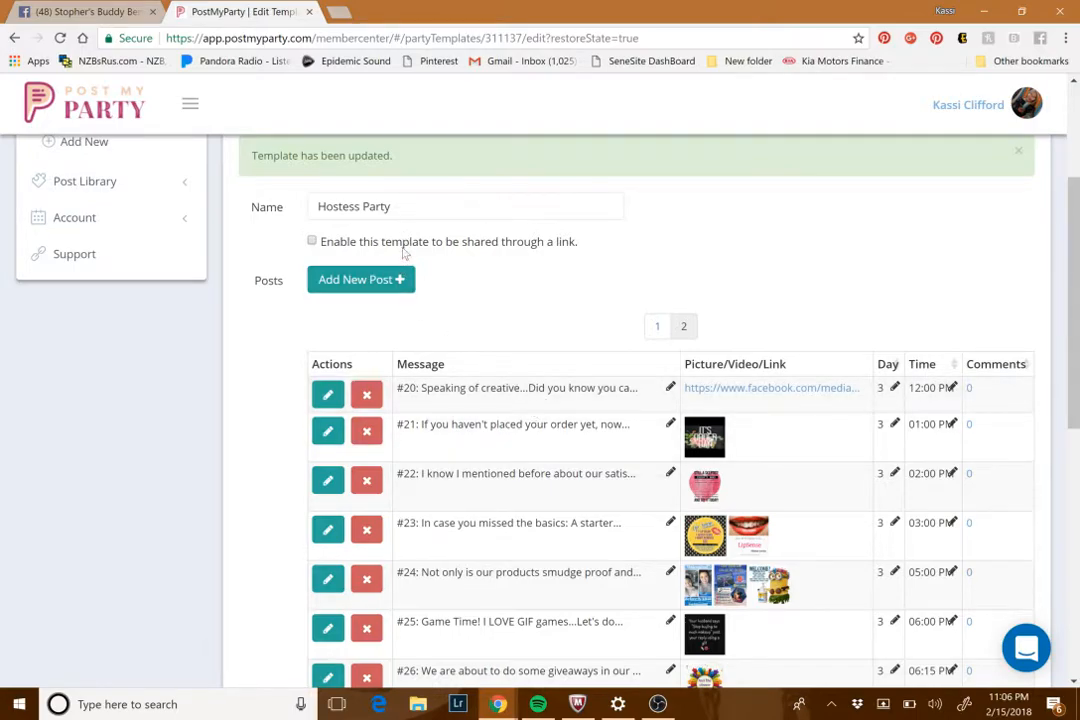
{"action": "scroll", "coordinate": [417, 277], "scroll_direction": "down", "scroll_amount": 6}
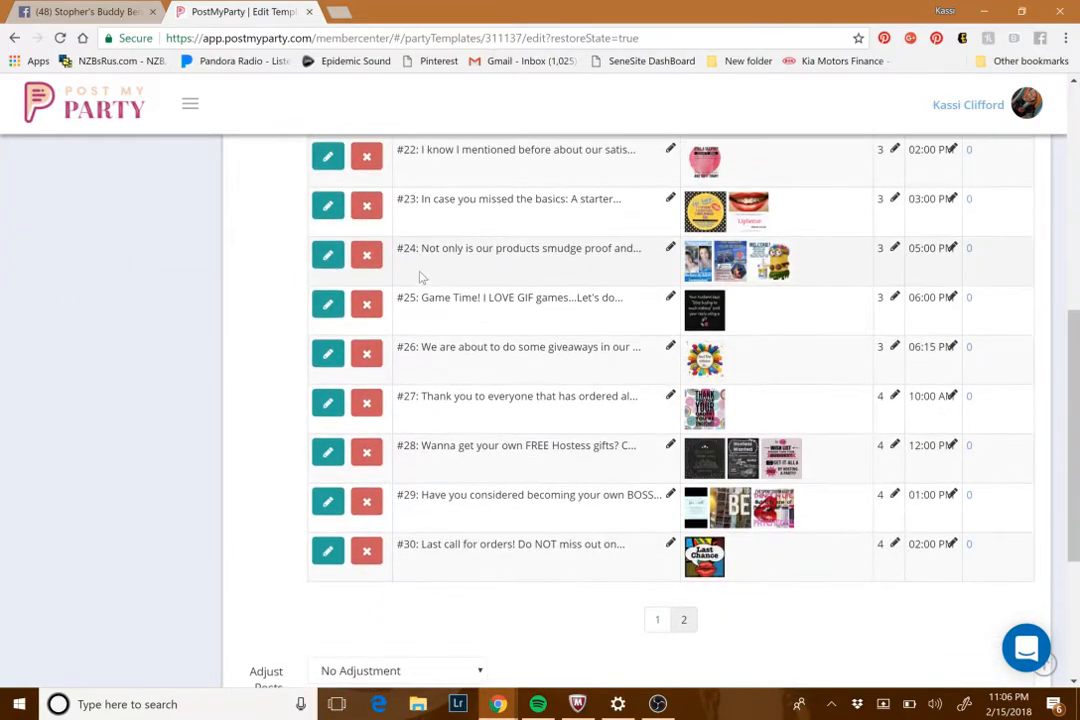
{"action": "scroll", "coordinate": [421, 277], "scroll_direction": "up", "scroll_amount": 3}
{"action": "scroll", "coordinate": [421, 277], "scroll_direction": "up", "scroll_amount": 4}
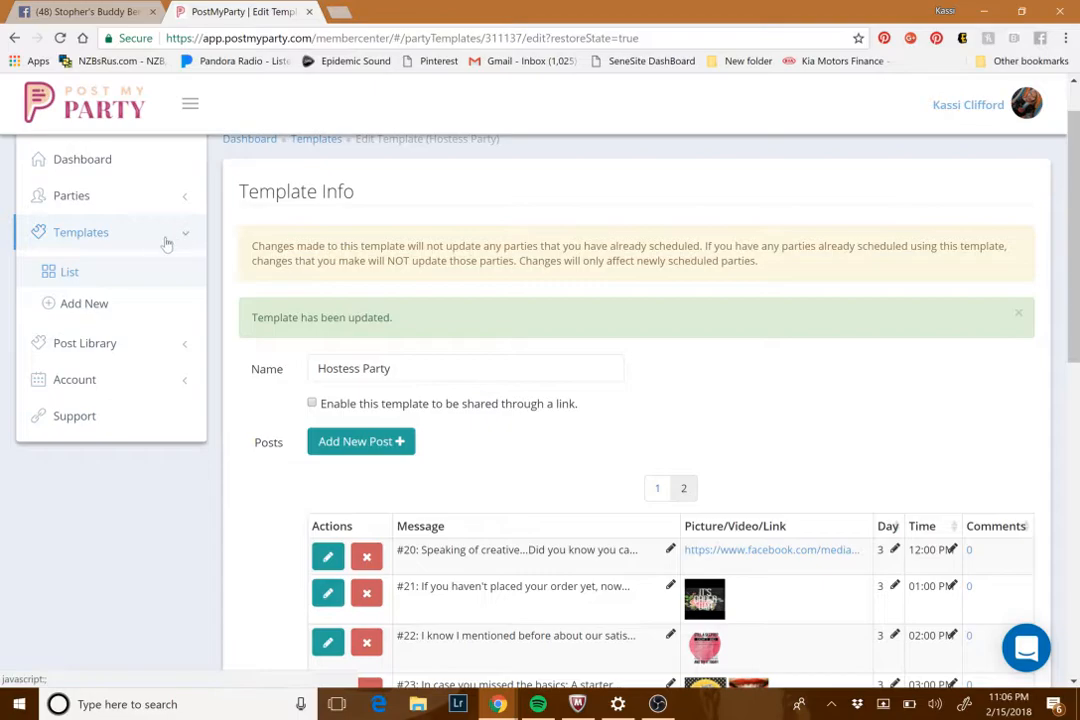
{"action": "scroll", "coordinate": [140, 320], "scroll_direction": "up", "scroll_amount": 1}
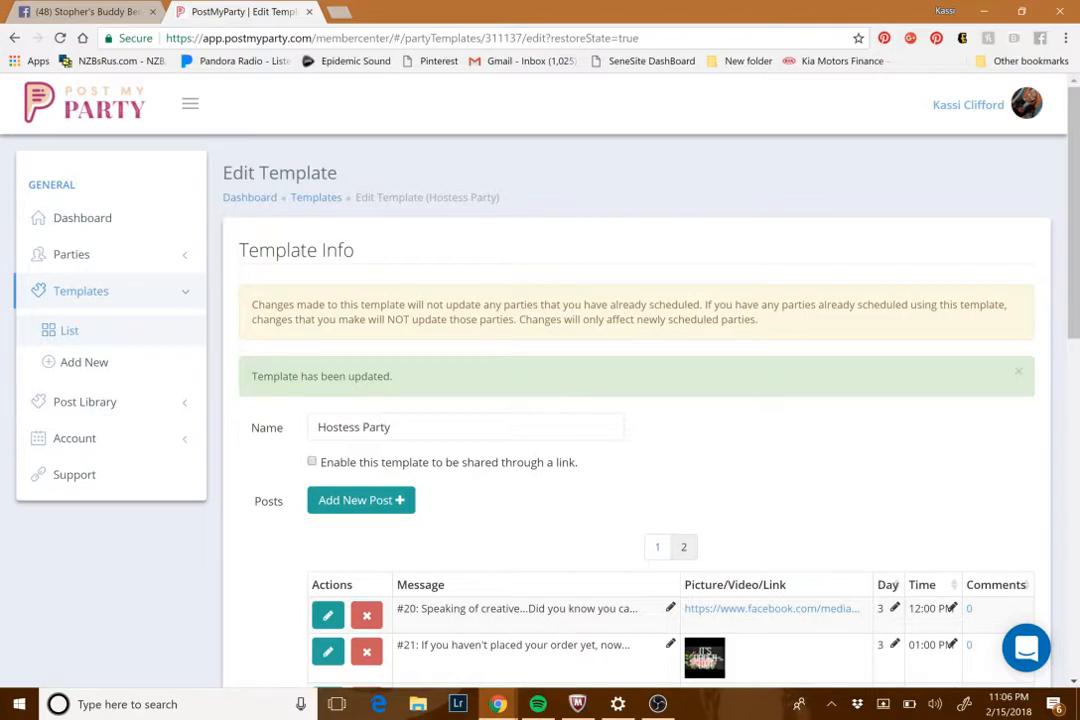
Start scheduling a new party that copies its posts from the Hostess Party - Copy template.
{"action": "left_click", "coordinate": [106, 332]}
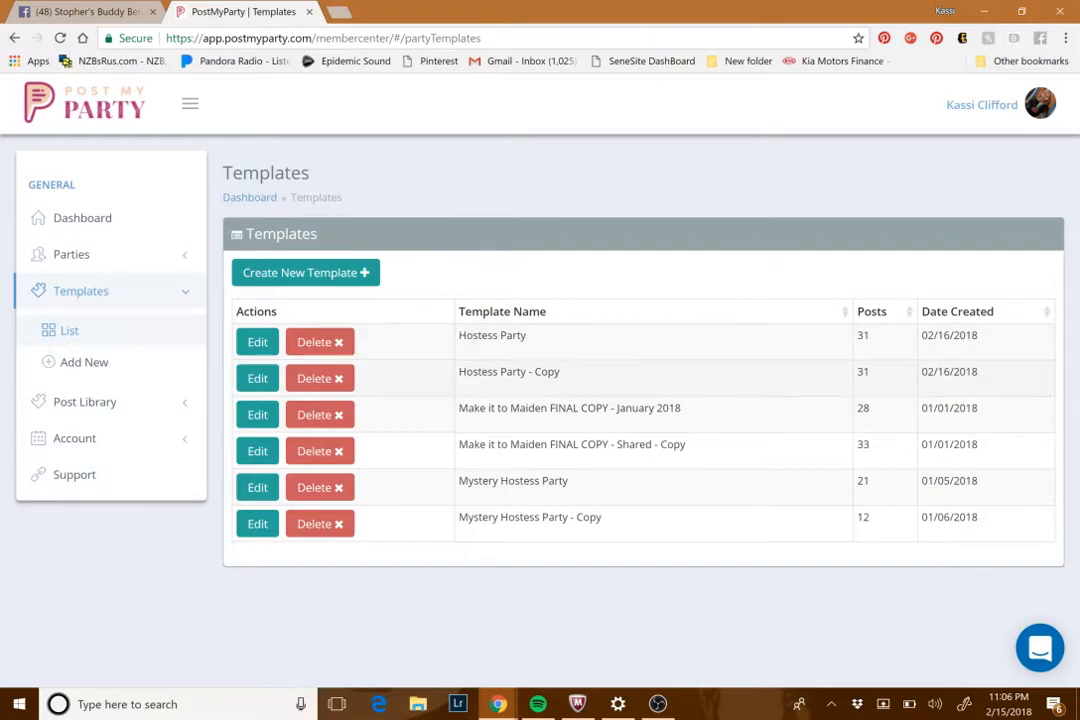
{"action": "left_click", "coordinate": [100, 256]}
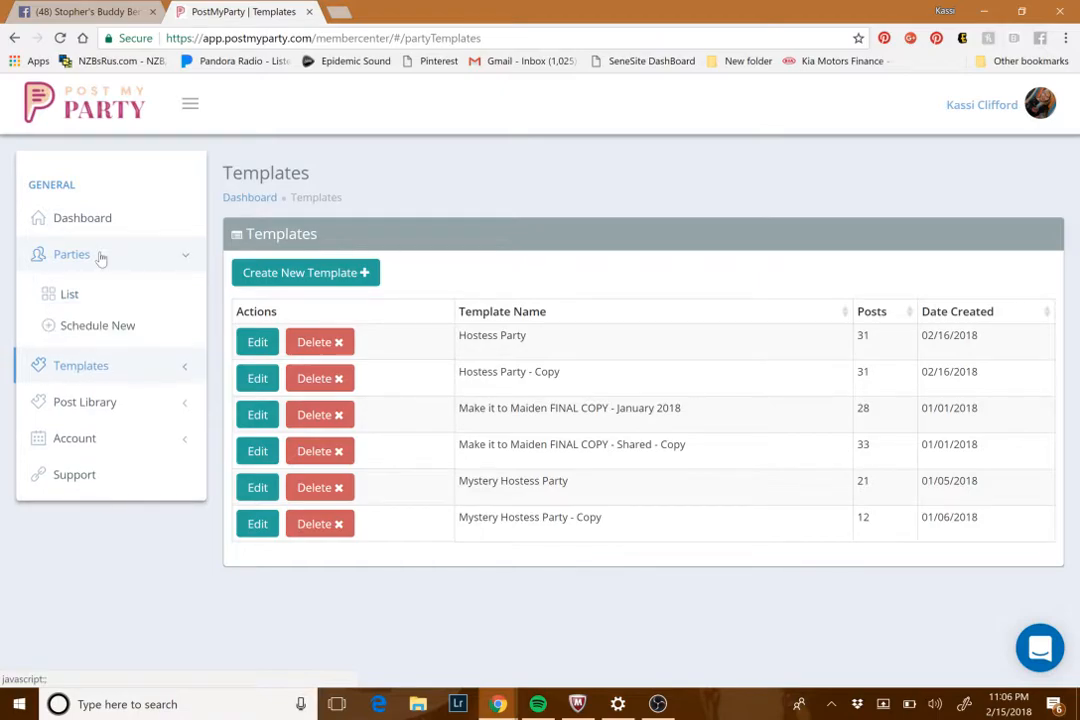
{"action": "left_click", "coordinate": [98, 327]}
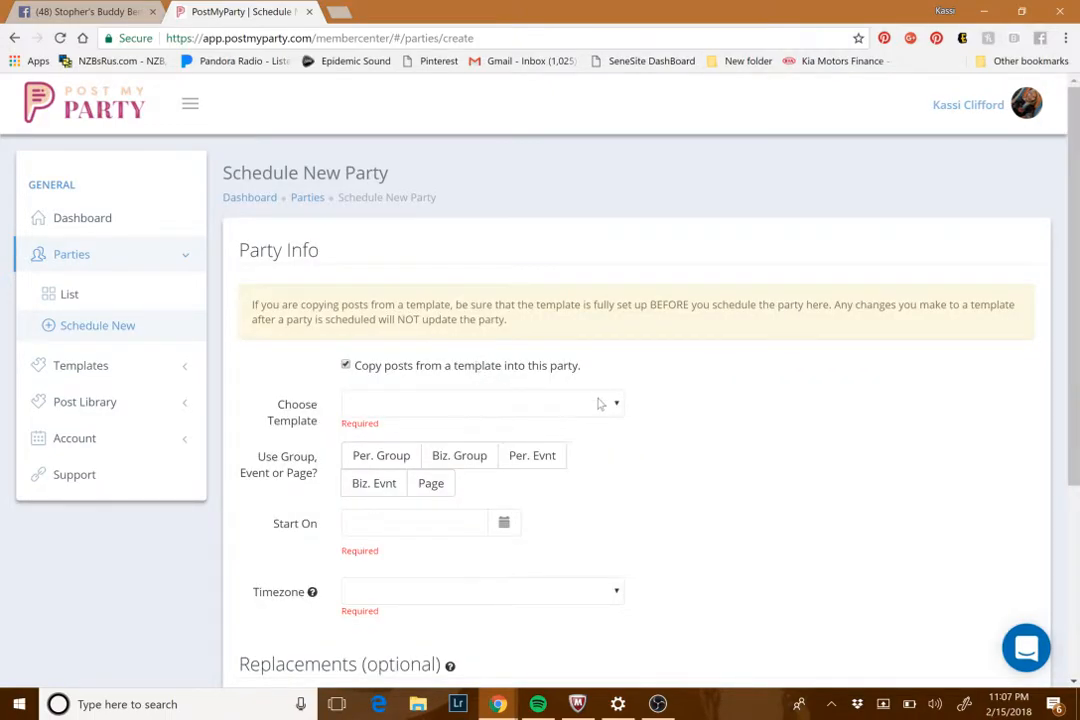
{"action": "scroll", "coordinate": [598, 405], "scroll_direction": "down", "scroll_amount": 3}
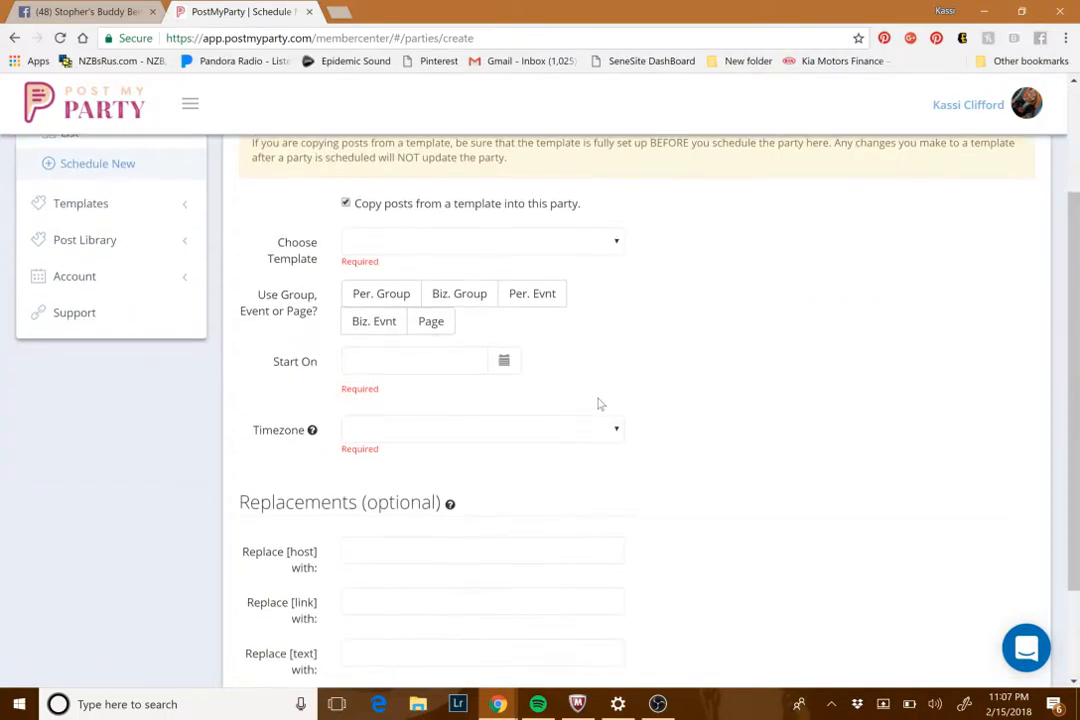
{"action": "left_click", "coordinate": [617, 245]}
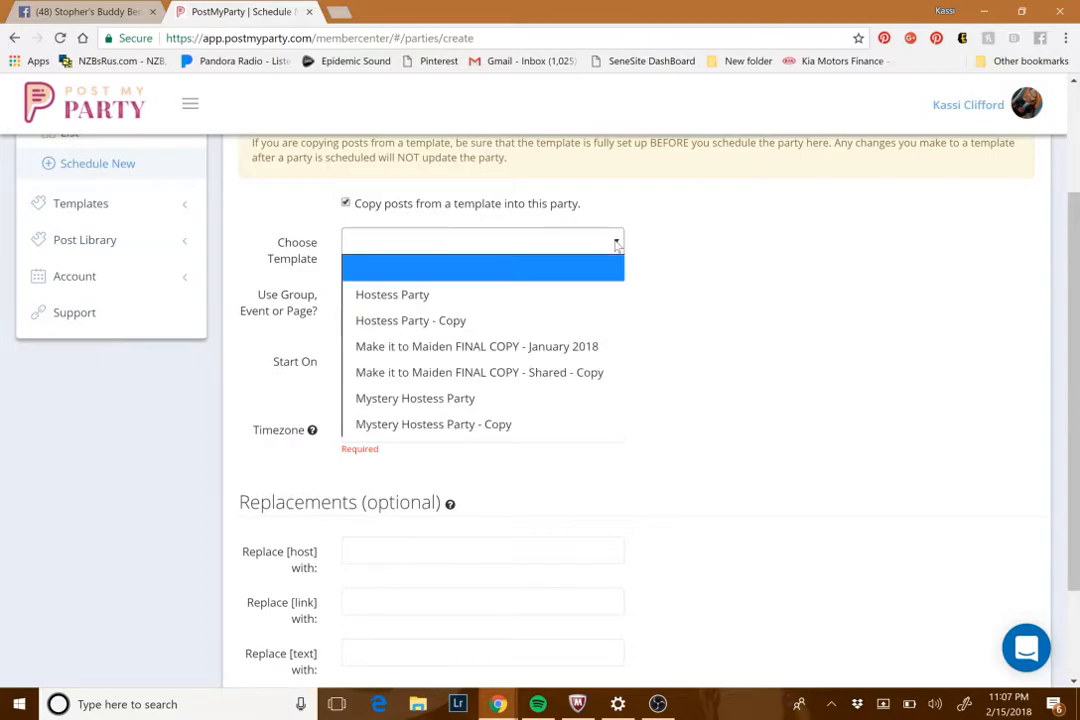
{"action": "left_click", "coordinate": [541, 320]}
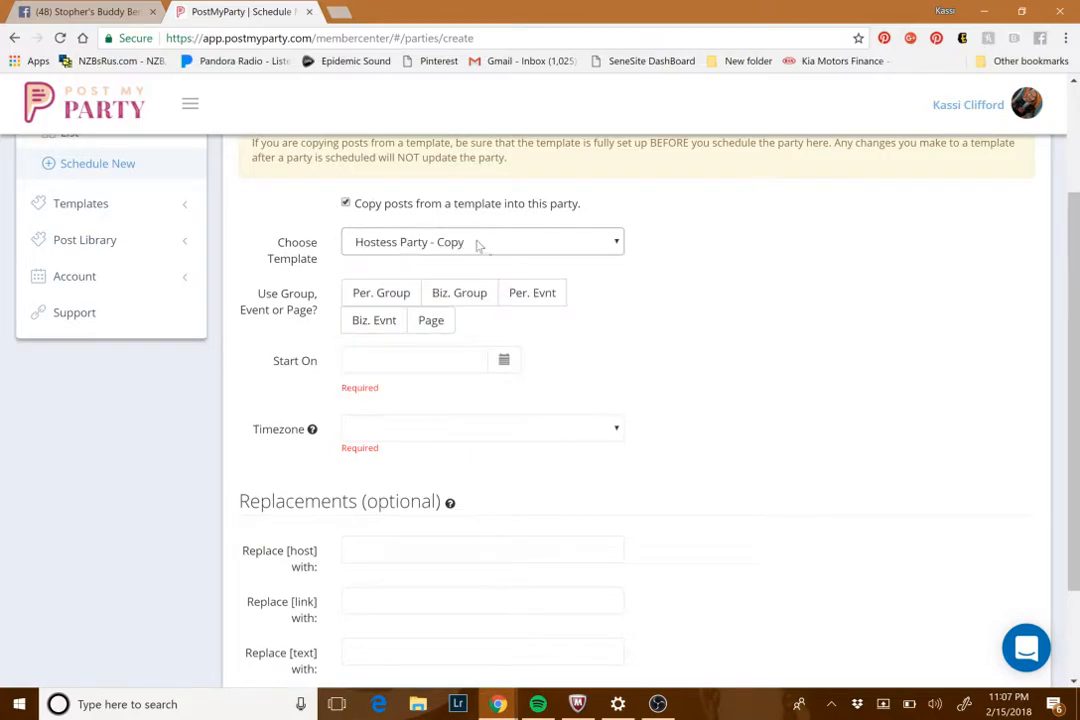
Assign the party to The Everlasting Lip's Buddy Bench Beauty Bash business event dated 02/15/2018.
{"action": "left_click", "coordinate": [385, 333]}
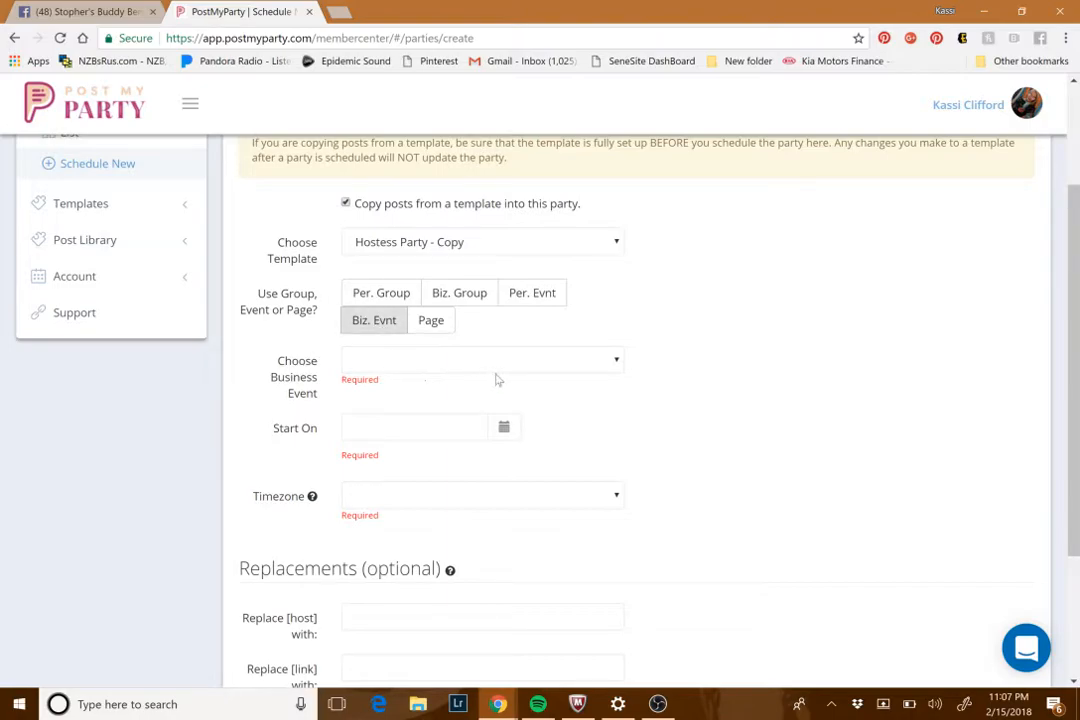
{"action": "scroll", "coordinate": [498, 380], "scroll_direction": "up", "scroll_amount": 1}
{"action": "scroll", "coordinate": [498, 380], "scroll_direction": "up", "scroll_amount": 2}
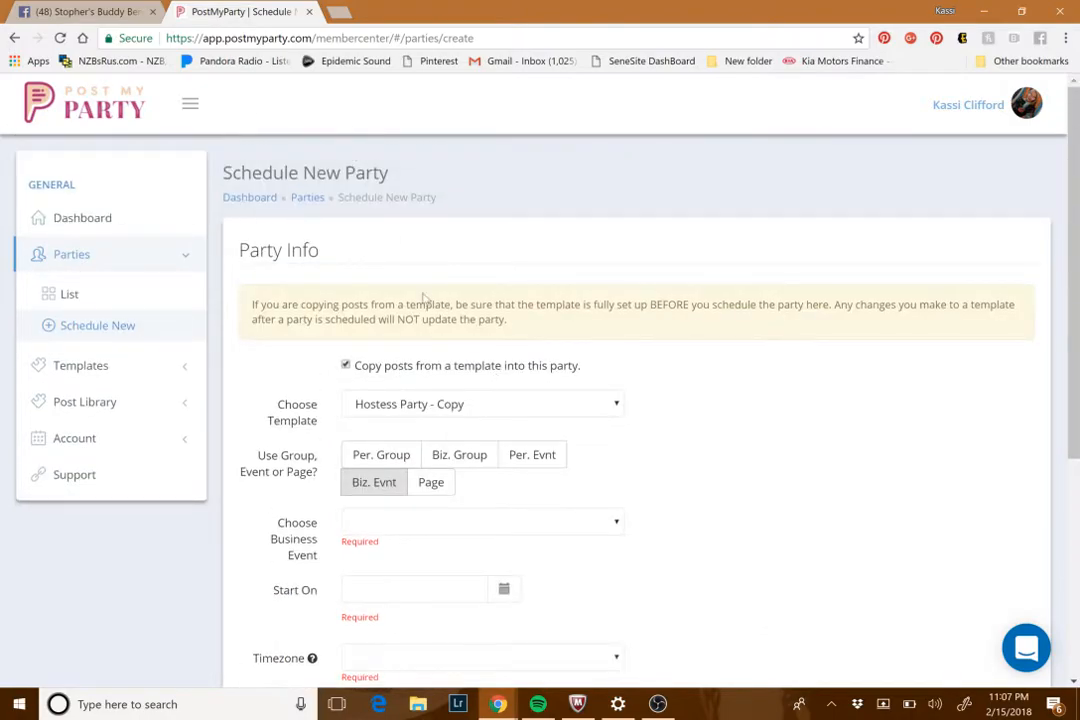
{"action": "scroll", "coordinate": [461, 320], "scroll_direction": "down", "scroll_amount": 2}
{"action": "scroll", "coordinate": [461, 320], "scroll_direction": "down", "scroll_amount": 1}
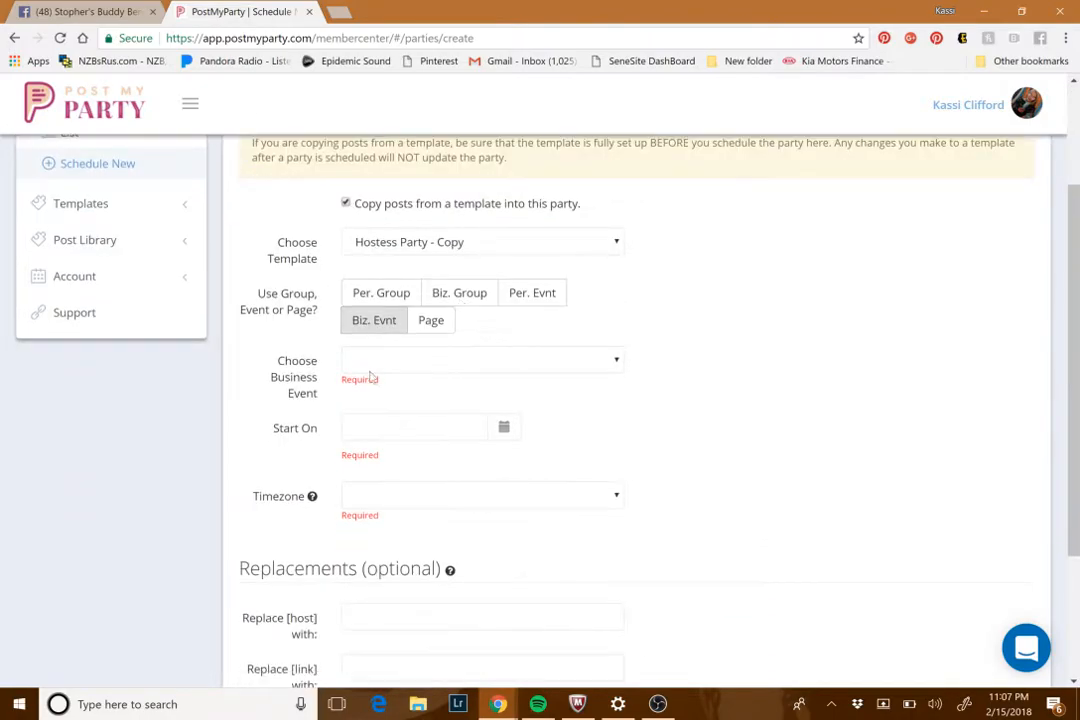
{"action": "left_click", "coordinate": [617, 366]}
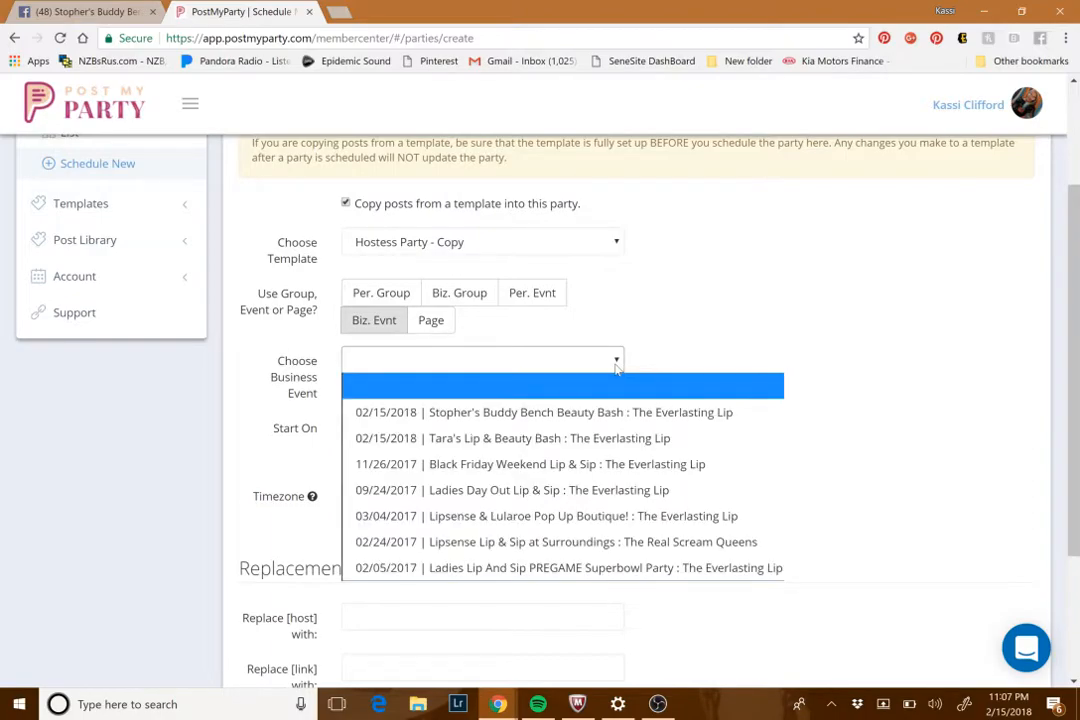
{"action": "left_click", "coordinate": [604, 414]}
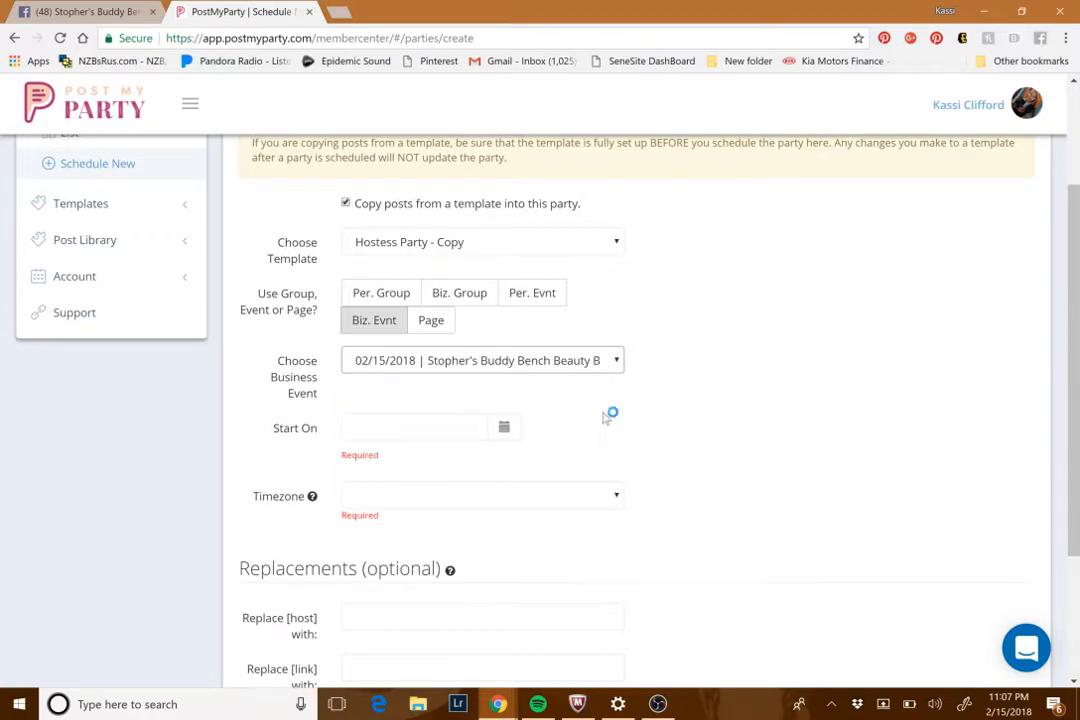
Create the party with the start date 02/16/2018 and the timezone (UTC-05:00) Eastern Time (US & Canada), leaving the replacements empty.
{"action": "left_click", "coordinate": [505, 430]}
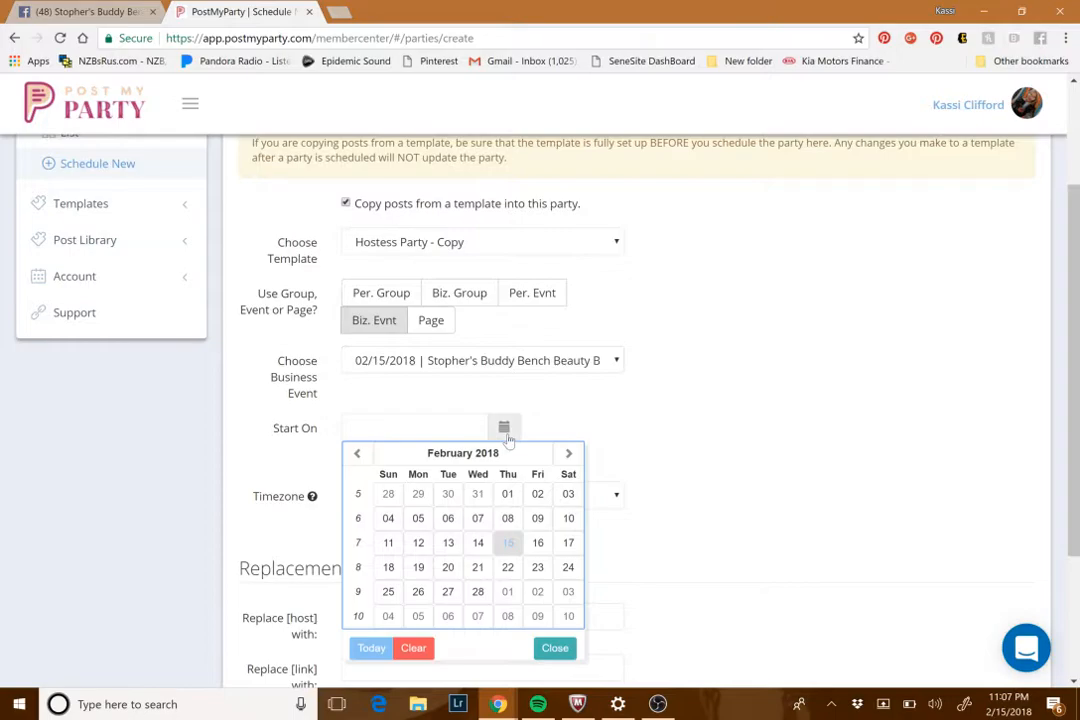
{"action": "left_click", "coordinate": [538, 543]}
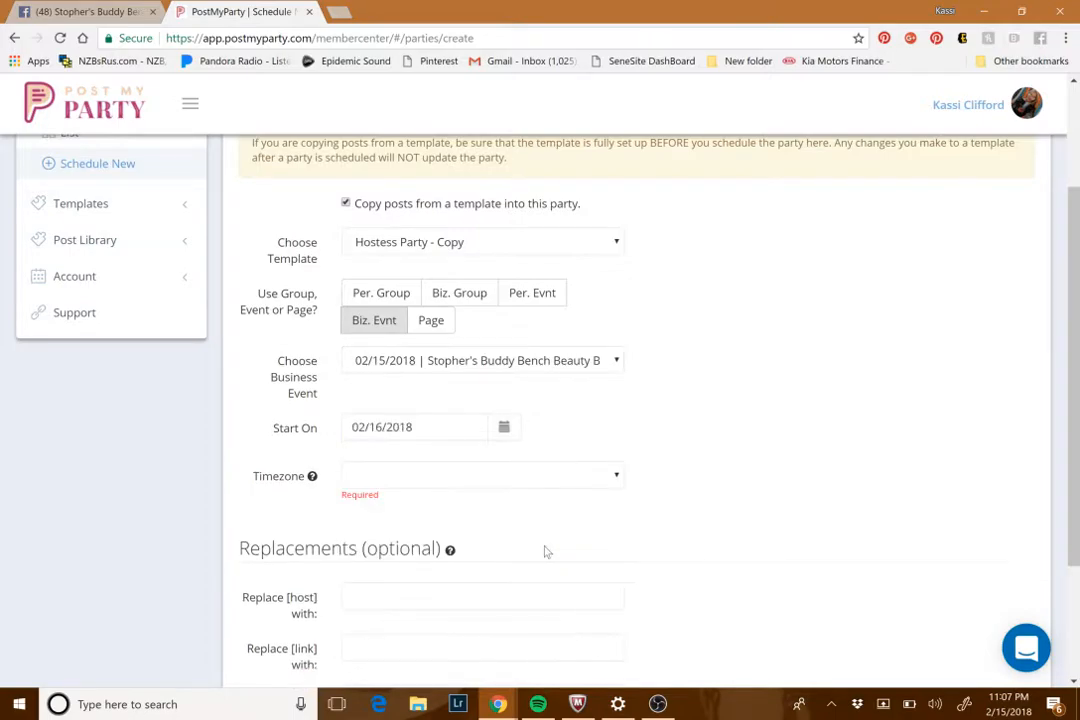
{"action": "left_click", "coordinate": [614, 489]}
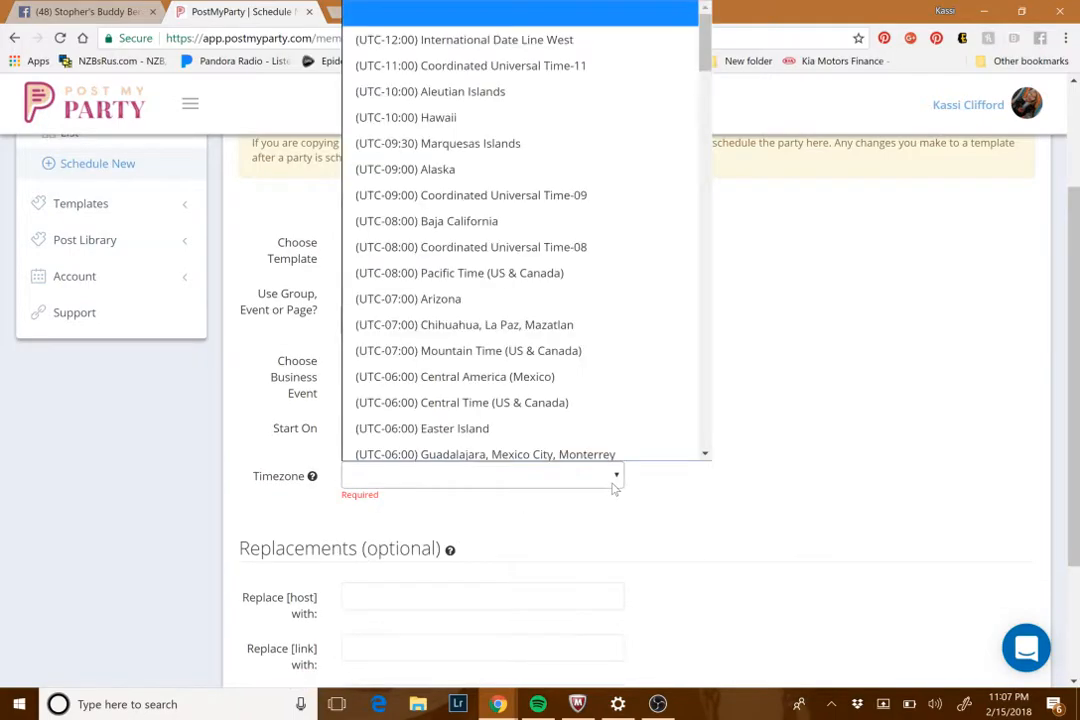
{"action": "scroll", "coordinate": [573, 405], "scroll_direction": "down", "scroll_amount": 3}
{"action": "left_click", "coordinate": [519, 240]}
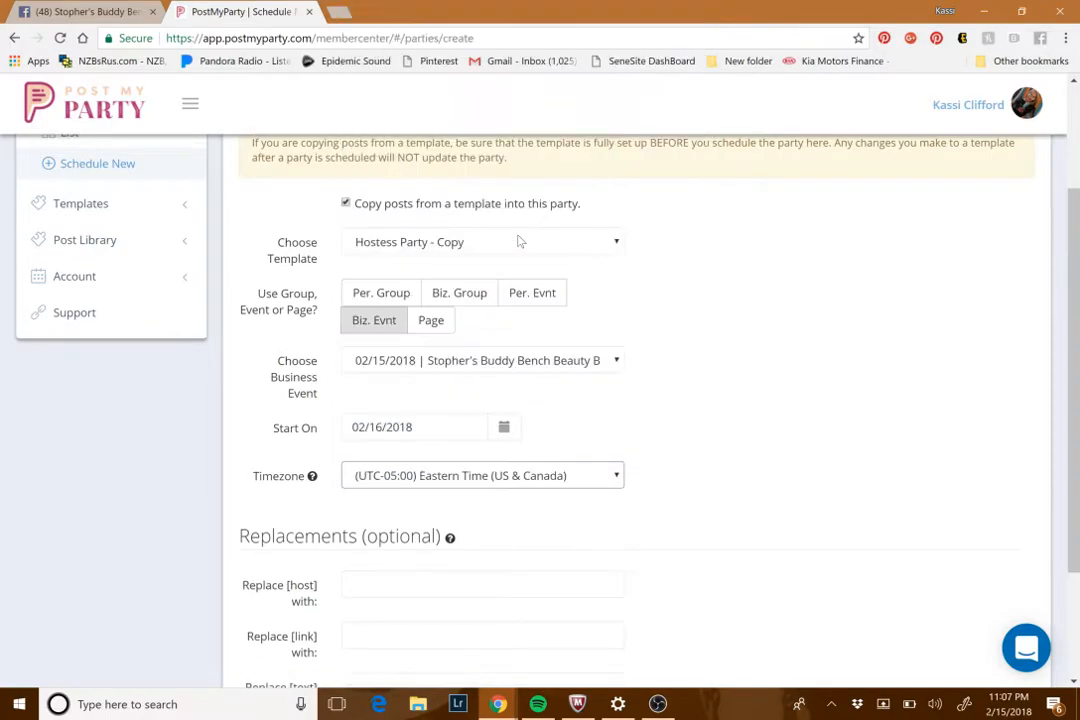
{"action": "scroll", "coordinate": [564, 445], "scroll_direction": "down", "scroll_amount": 2}
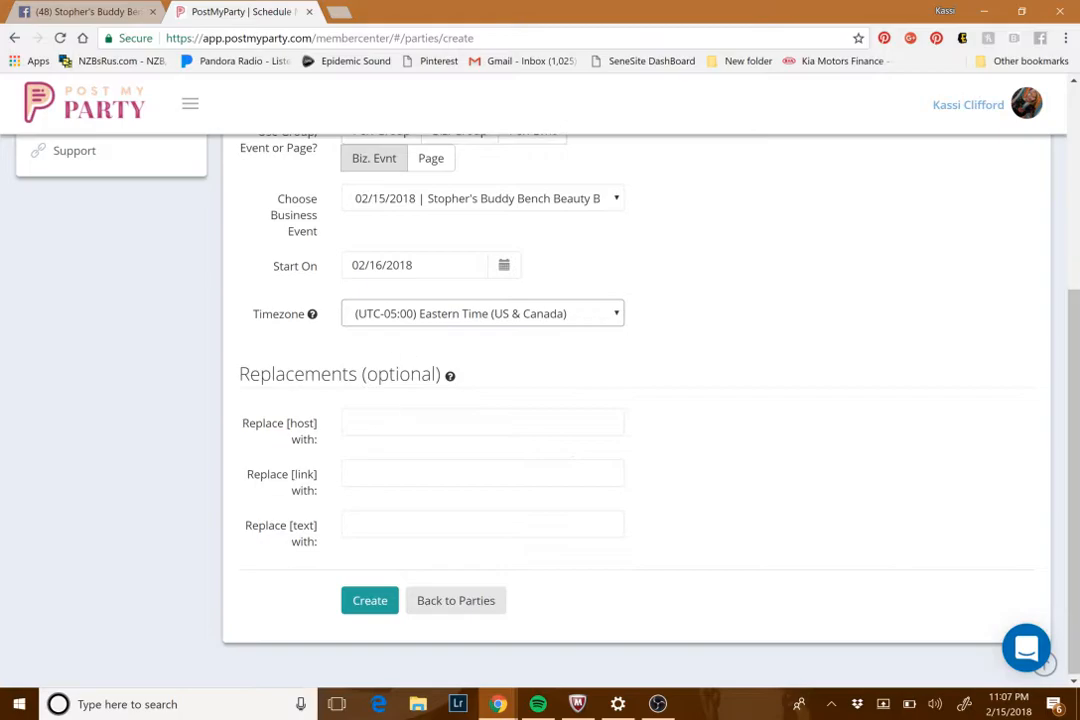
{"action": "left_click", "coordinate": [393, 600]}
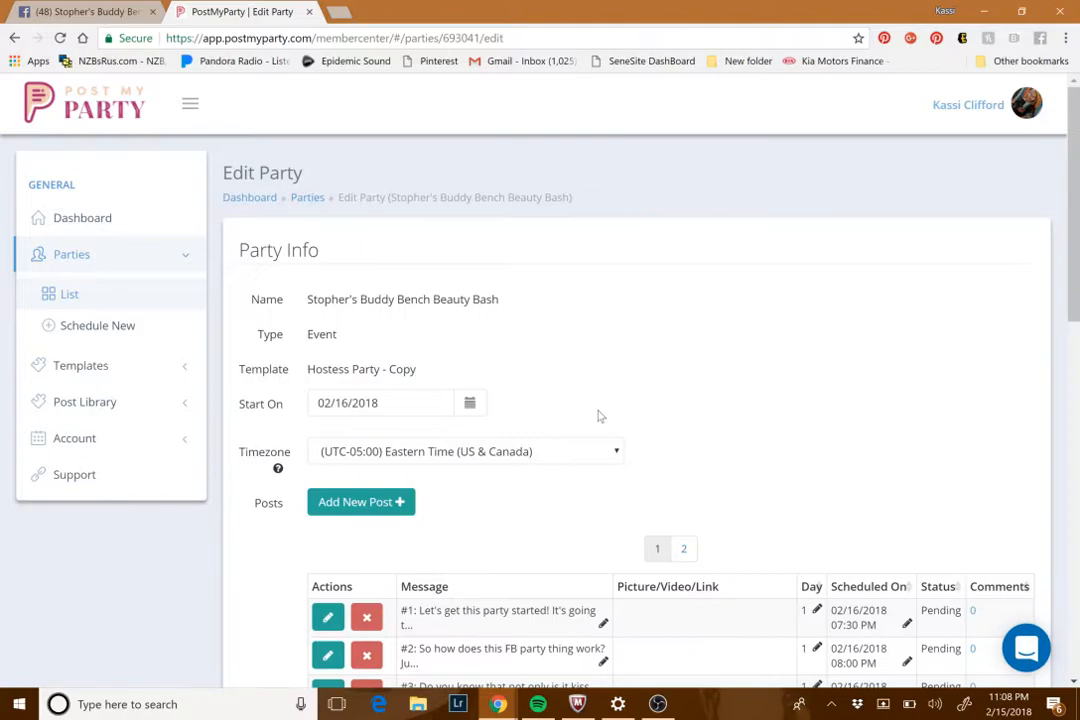
Look over the new party's list of scheduled posts with their dates and times.
{"action": "scroll", "coordinate": [646, 368], "scroll_direction": "down", "scroll_amount": 3}
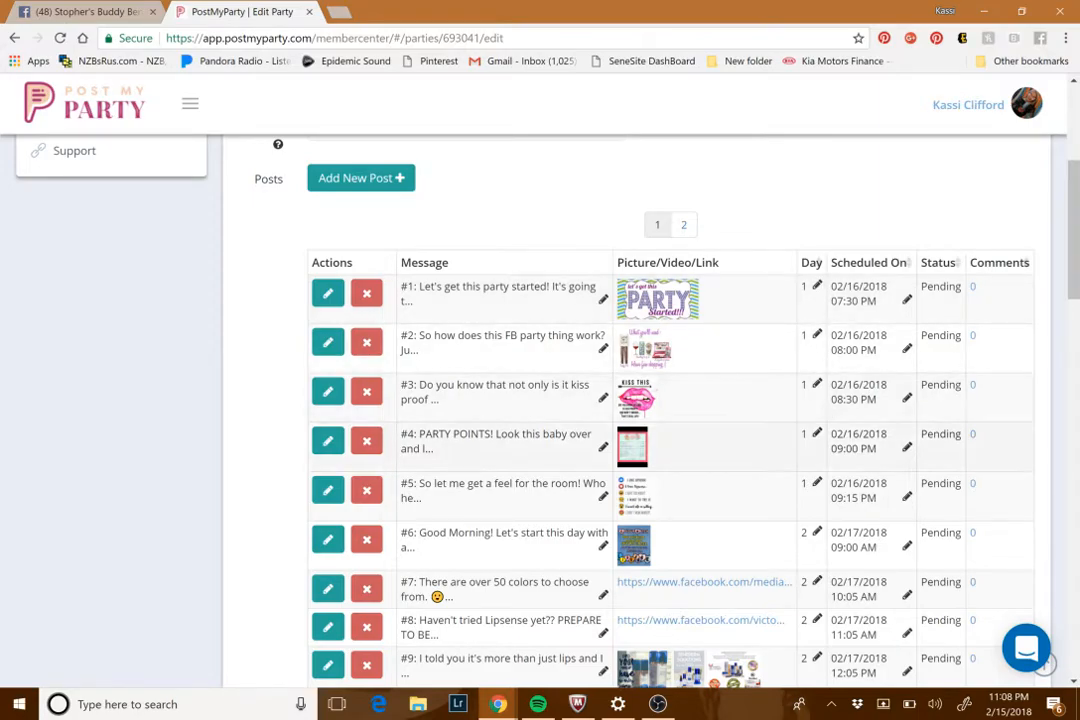
{"action": "scroll", "coordinate": [705, 442], "scroll_direction": "down", "scroll_amount": 1}
{"action": "scroll", "coordinate": [872, 585], "scroll_direction": "down", "scroll_amount": 5}
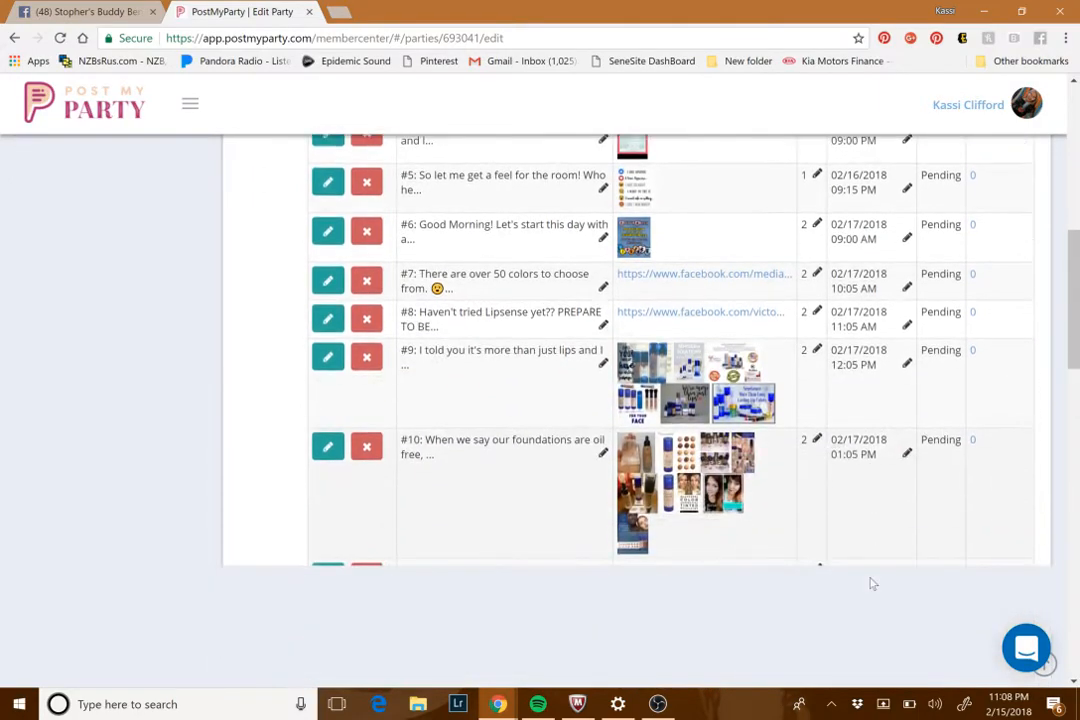
{"action": "scroll", "coordinate": [873, 590], "scroll_direction": "up", "scroll_amount": 10}
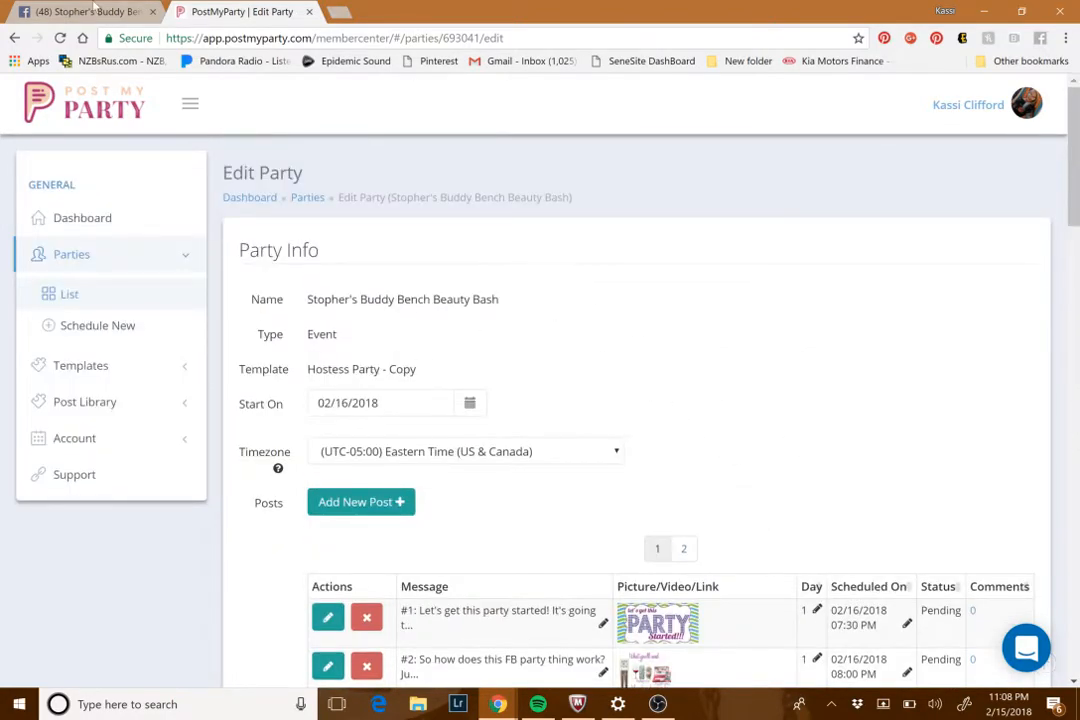
Switch to the Facebook event page, look over its details and discussion area, and return to the PostMyParty party page.
{"action": "left_click", "coordinate": [89, 13]}
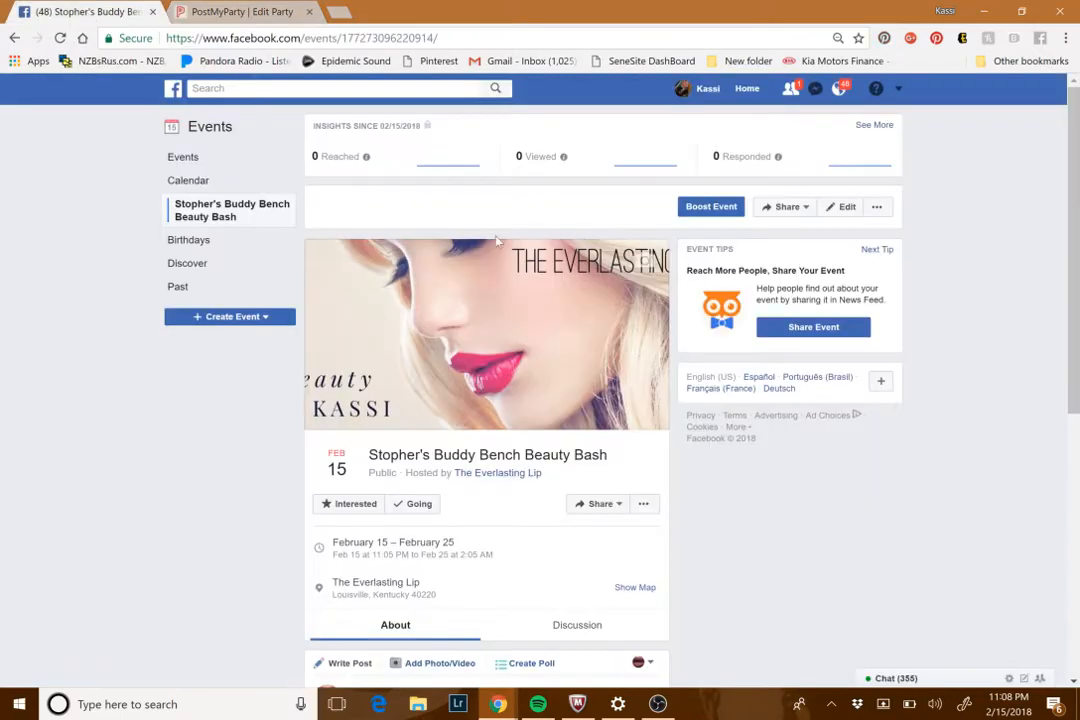
{"action": "scroll", "coordinate": [494, 313], "scroll_direction": "down", "scroll_amount": 2}
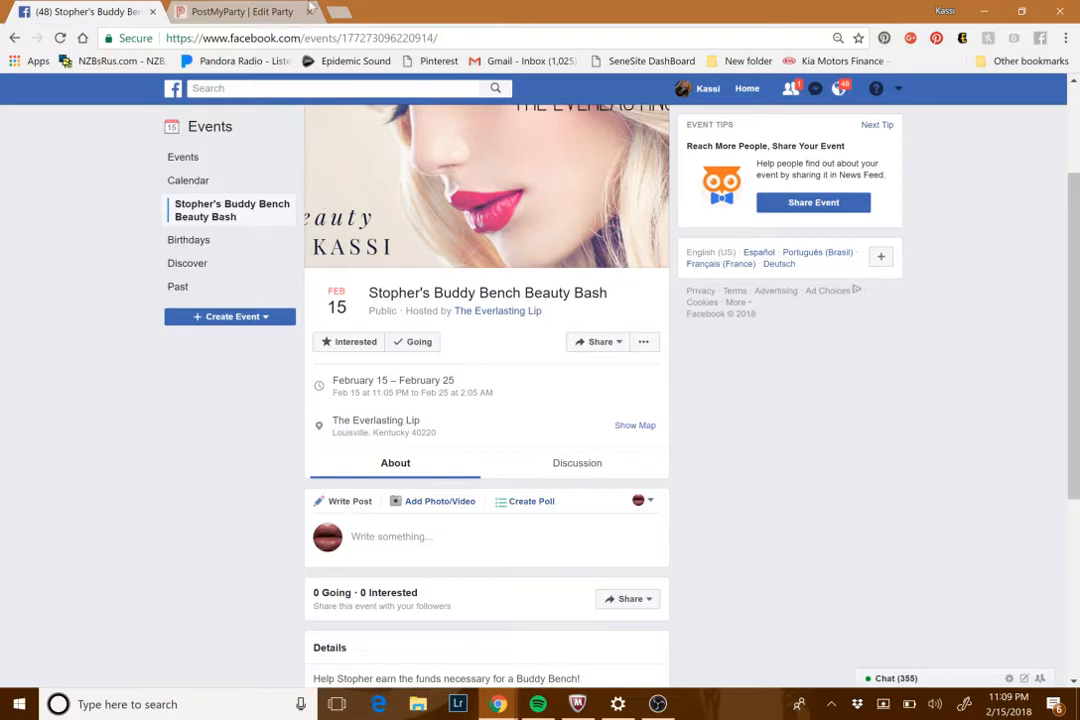
{"action": "left_click", "coordinate": [275, 12]}
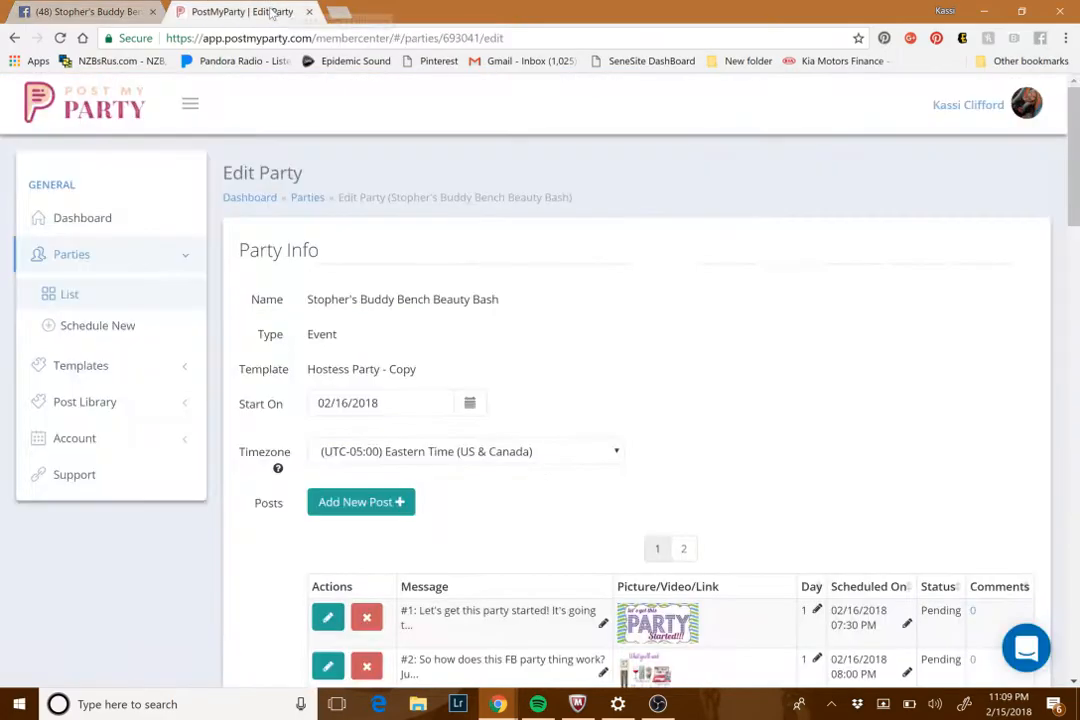
Review the messages, images and scheduled times of the party's posts on the first page of the list.
{"action": "scroll", "coordinate": [513, 418], "scroll_direction": "down", "scroll_amount": 3}
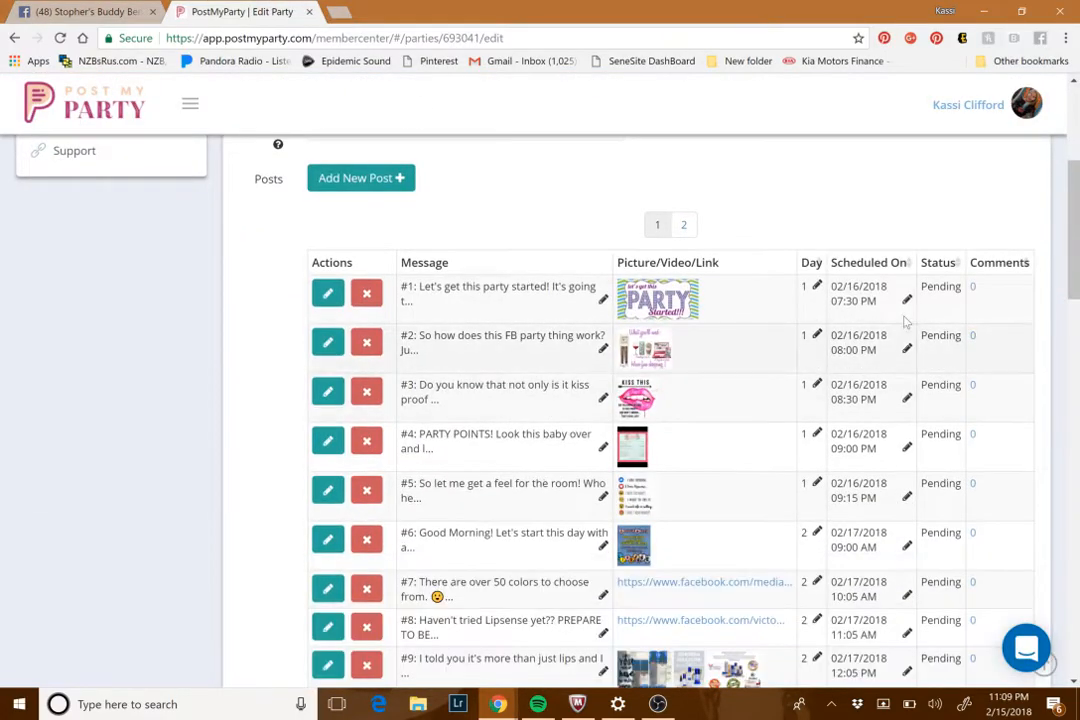
{"action": "scroll", "coordinate": [900, 316], "scroll_direction": "down", "scroll_amount": 5}
{"action": "scroll", "coordinate": [795, 350], "scroll_direction": "down", "scroll_amount": 3}
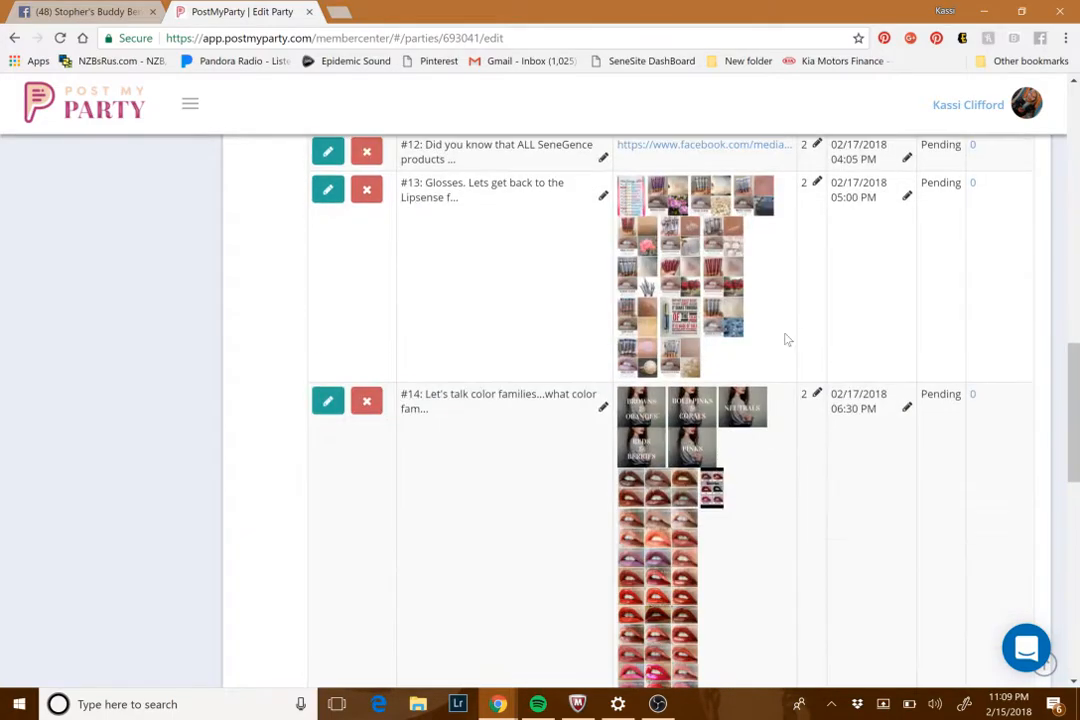
{"action": "scroll", "coordinate": [740, 330], "scroll_direction": "down", "scroll_amount": 10}
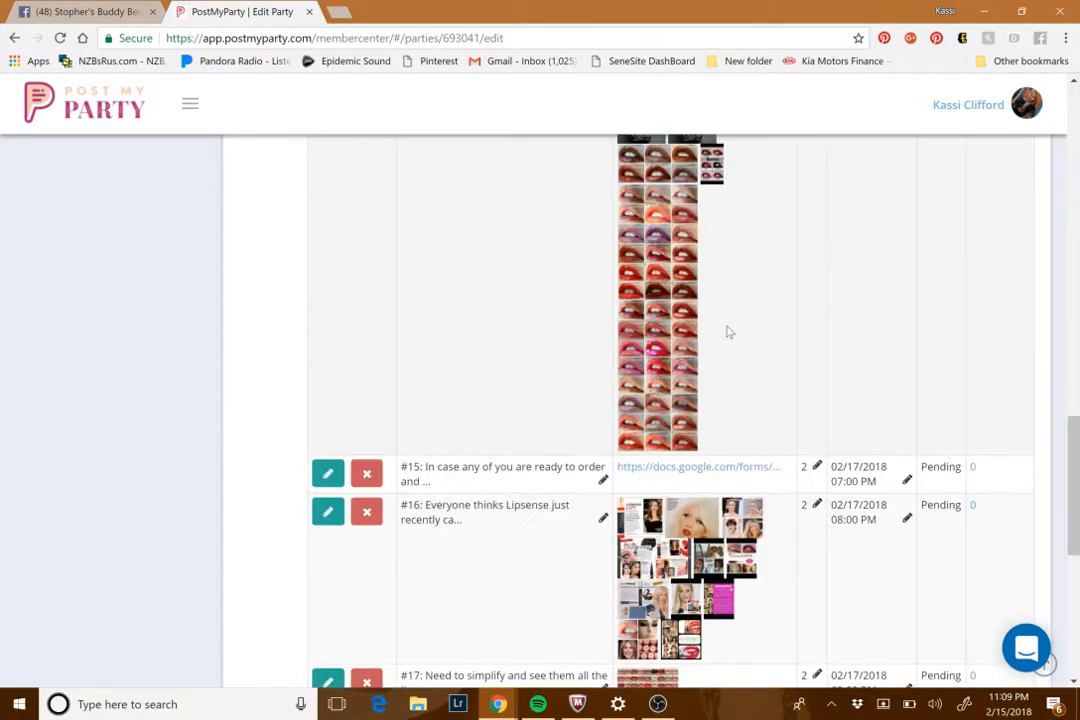
{"action": "scroll", "coordinate": [731, 333], "scroll_direction": "up", "scroll_amount": 15}
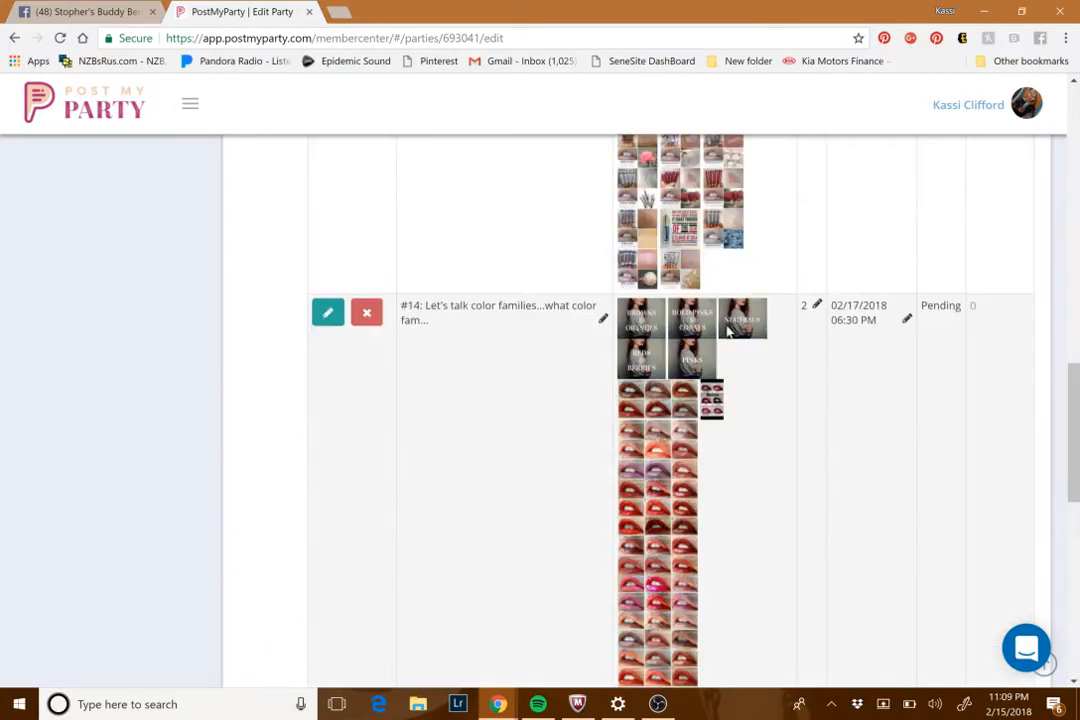
{"action": "scroll", "coordinate": [729, 333], "scroll_direction": "up", "scroll_amount": 9}
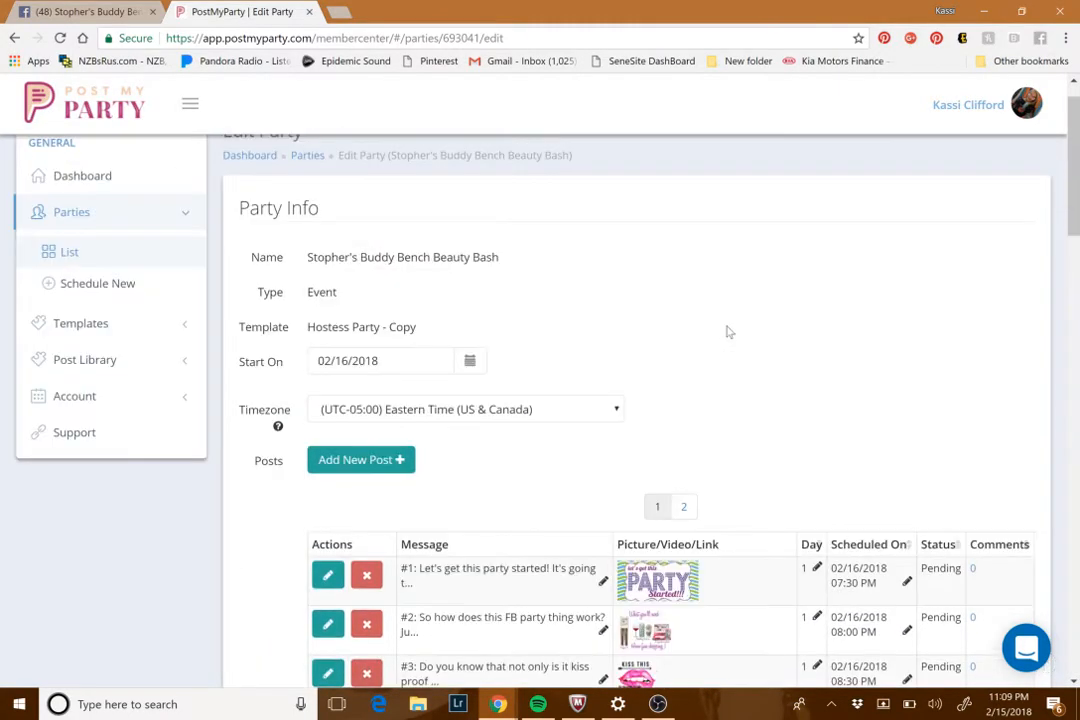
{"action": "scroll", "coordinate": [728, 330], "scroll_direction": "down", "scroll_amount": 10}
{"action": "scroll", "coordinate": [729, 331], "scroll_direction": "down", "scroll_amount": 5}
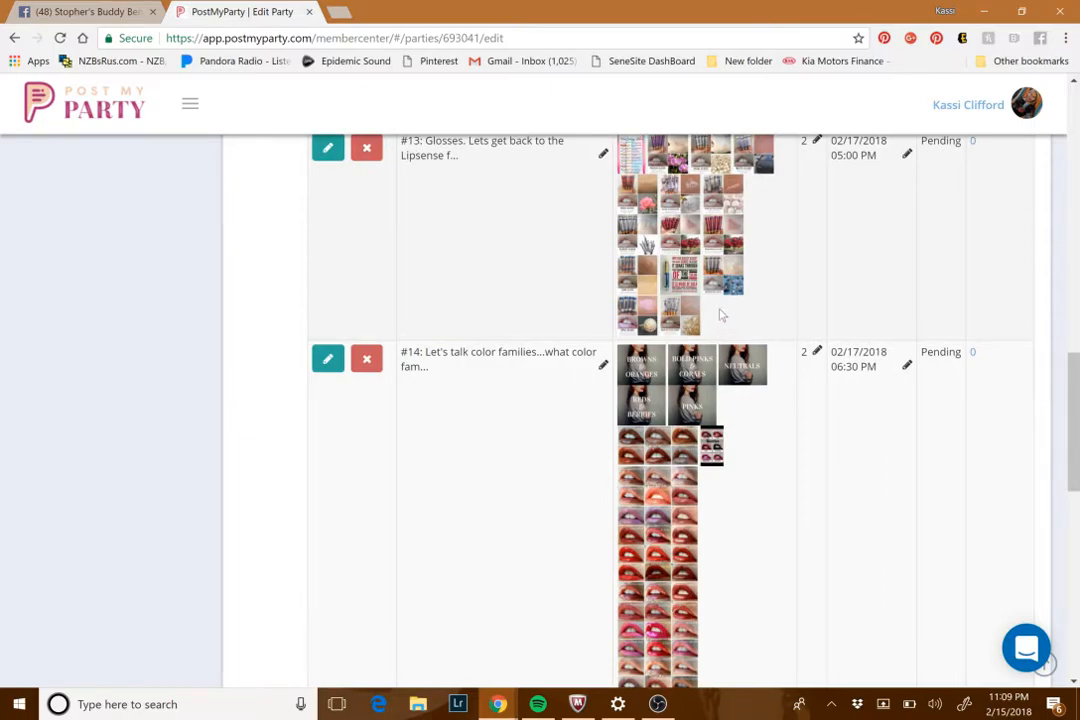
{"action": "scroll", "coordinate": [722, 325], "scroll_direction": "down", "scroll_amount": 3}
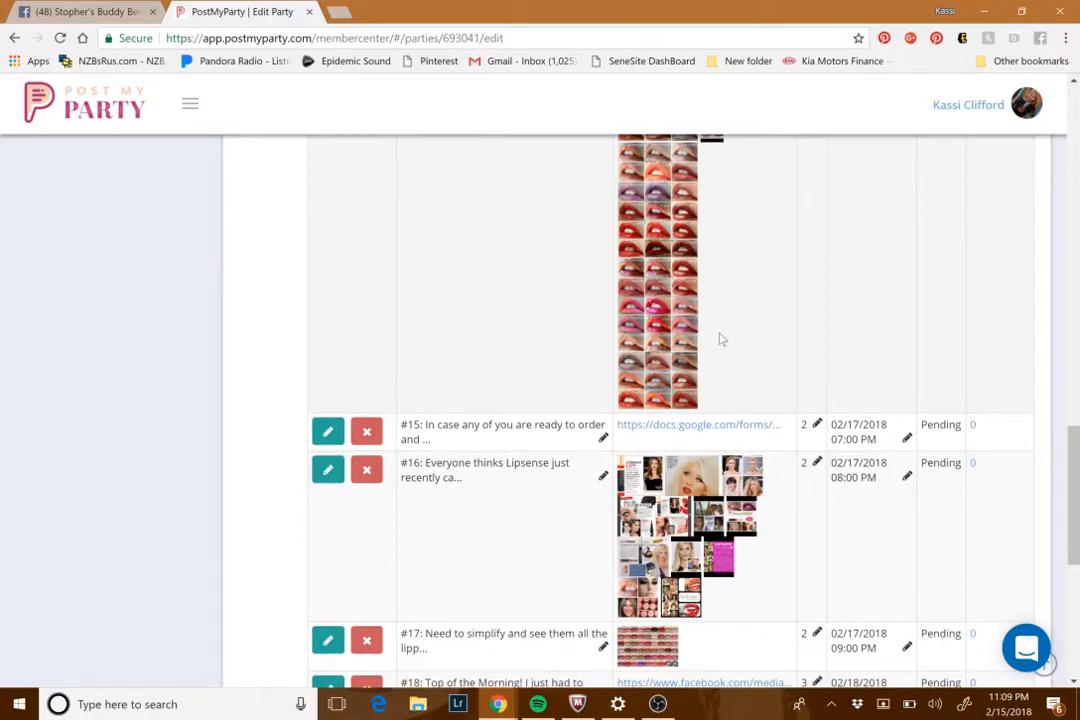
{"action": "scroll", "coordinate": [718, 352], "scroll_direction": "down", "scroll_amount": 1}
{"action": "scroll", "coordinate": [716, 385], "scroll_direction": "down", "scroll_amount": 1}
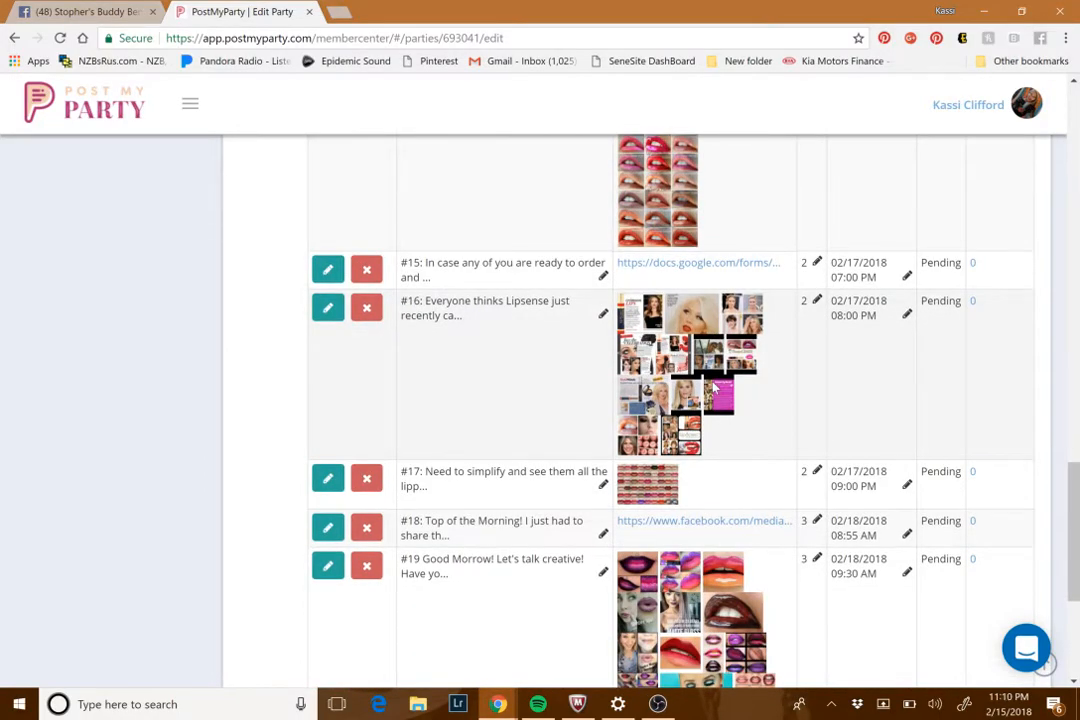
{"action": "scroll", "coordinate": [715, 388], "scroll_direction": "down", "scroll_amount": 3}
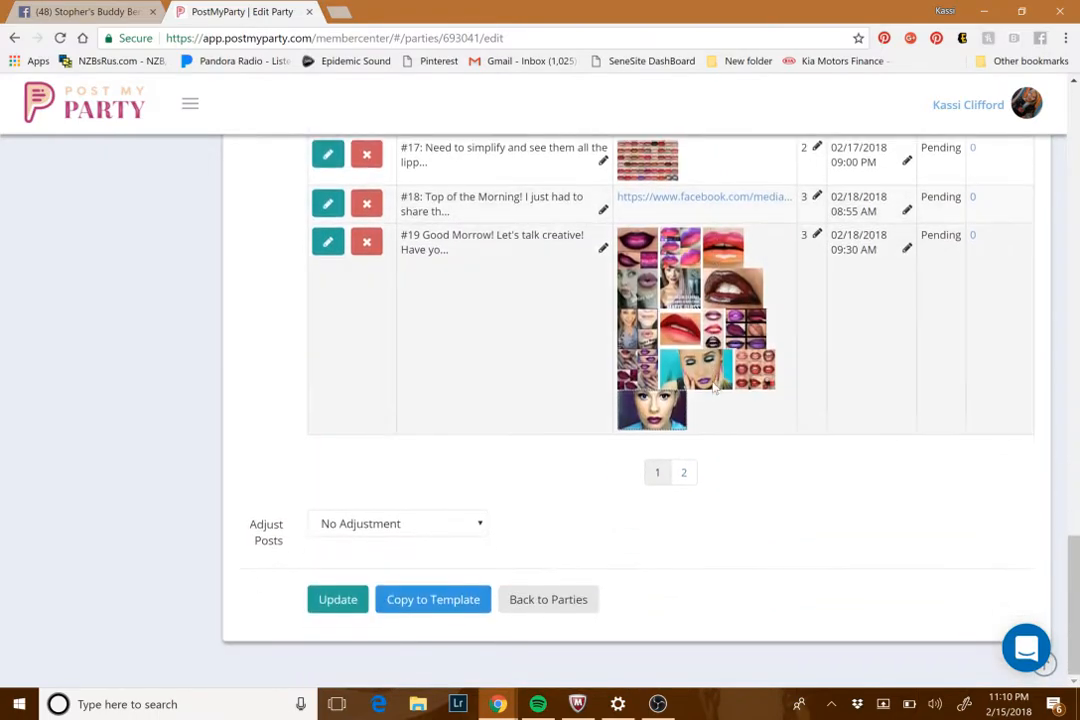
Show the second page of the party's posts and examine the messages, images and schedule from post #20 to #30.
{"action": "left_click", "coordinate": [684, 474]}
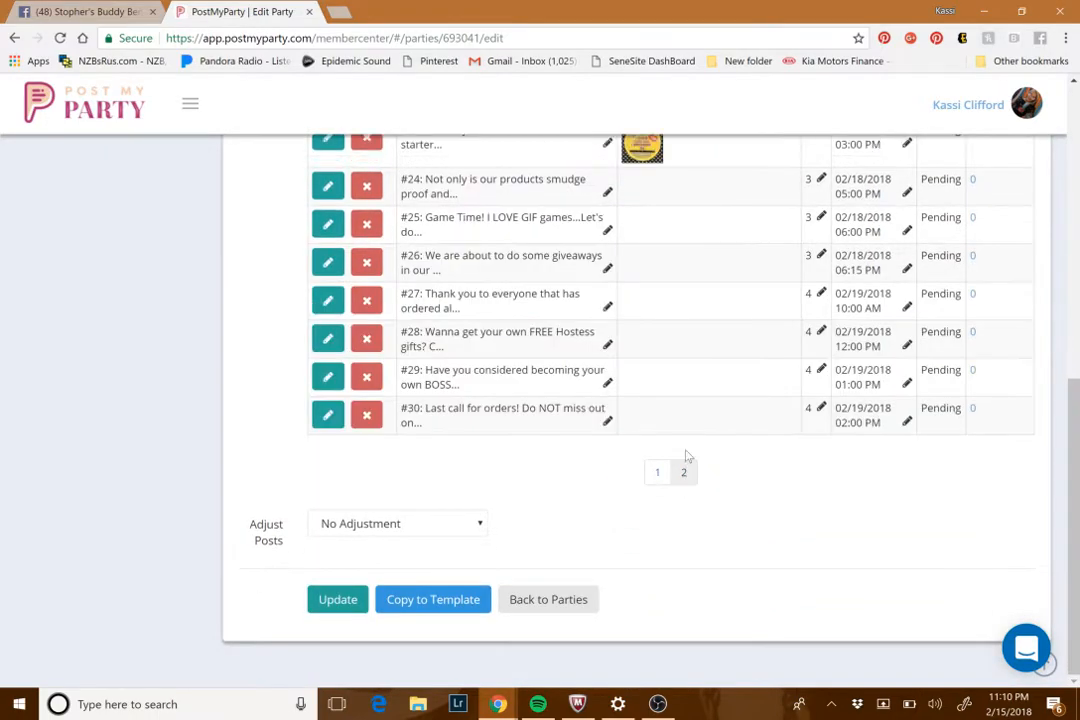
{"action": "scroll", "coordinate": [685, 335], "scroll_direction": "up", "scroll_amount": 5}
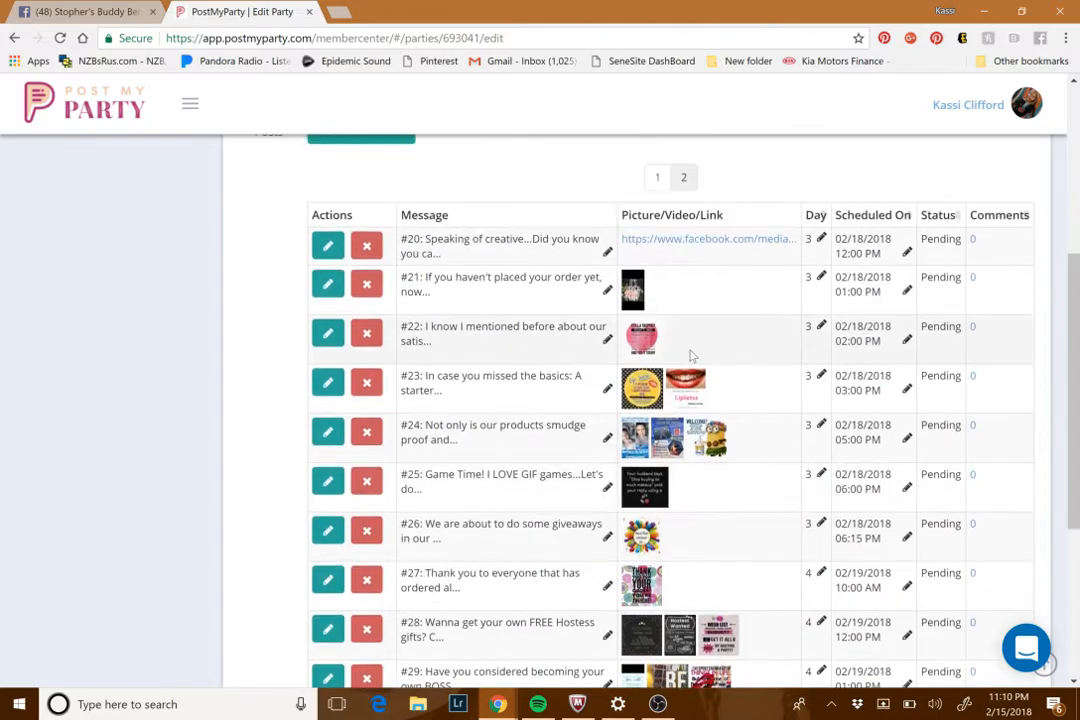
{"action": "scroll", "coordinate": [670, 297], "scroll_direction": "up", "scroll_amount": 2}
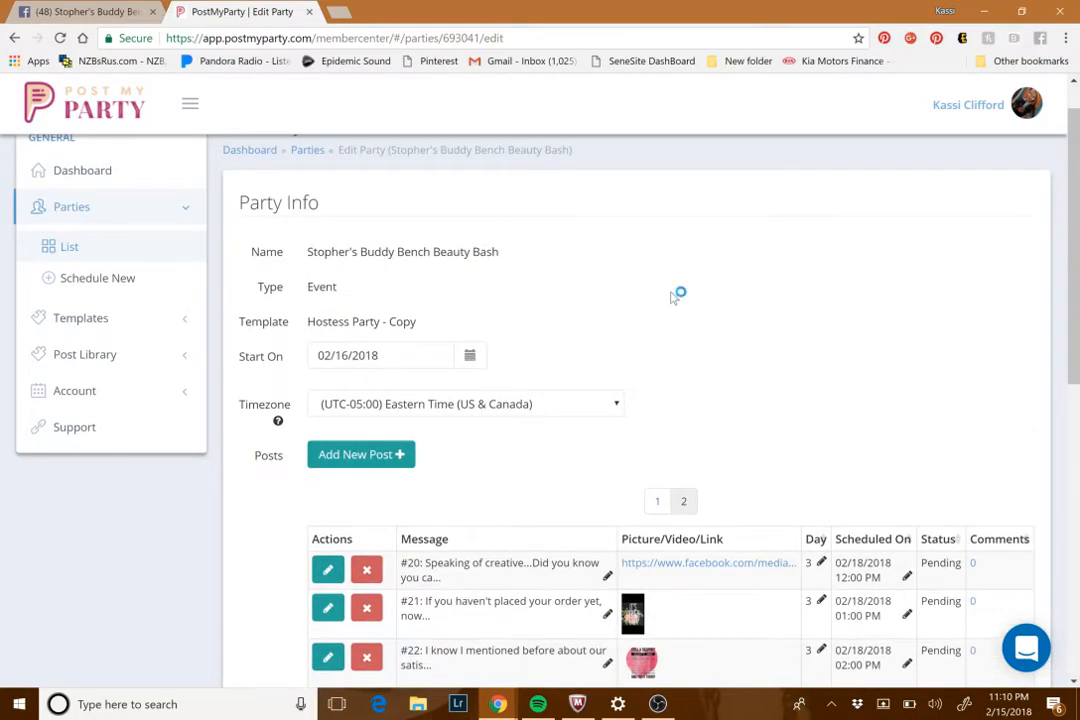
{"action": "scroll", "coordinate": [670, 286], "scroll_direction": "down", "scroll_amount": 7}
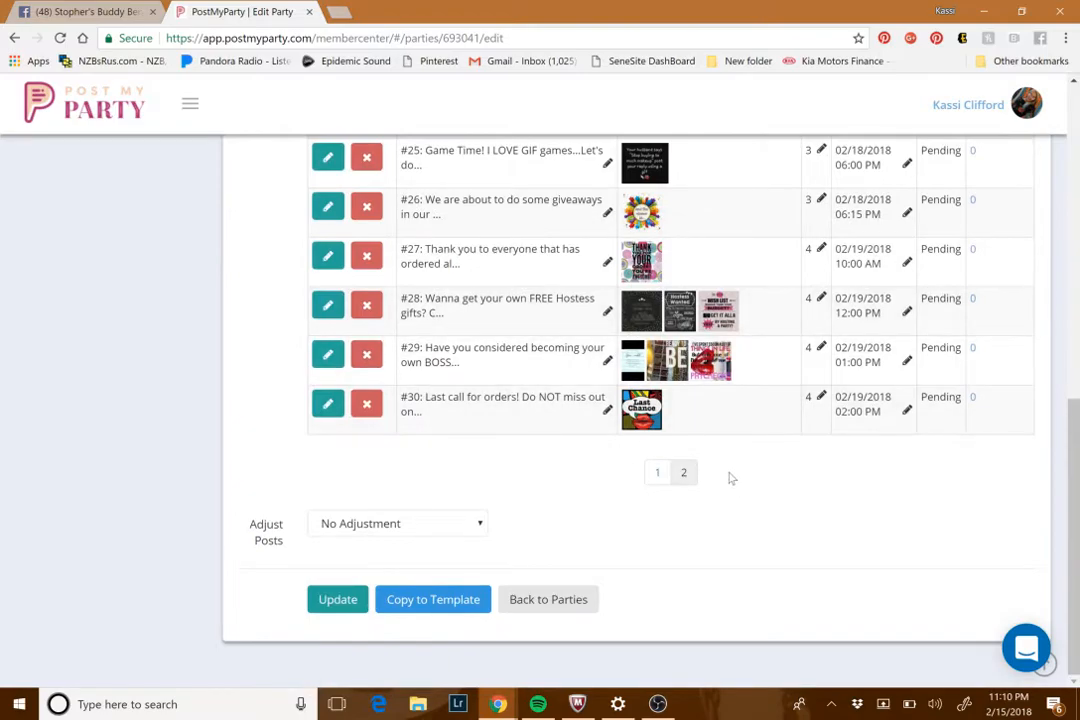
{"action": "scroll", "coordinate": [730, 478], "scroll_direction": "up", "scroll_amount": 1}
{"action": "scroll", "coordinate": [730, 478], "scroll_direction": "up", "scroll_amount": 7}
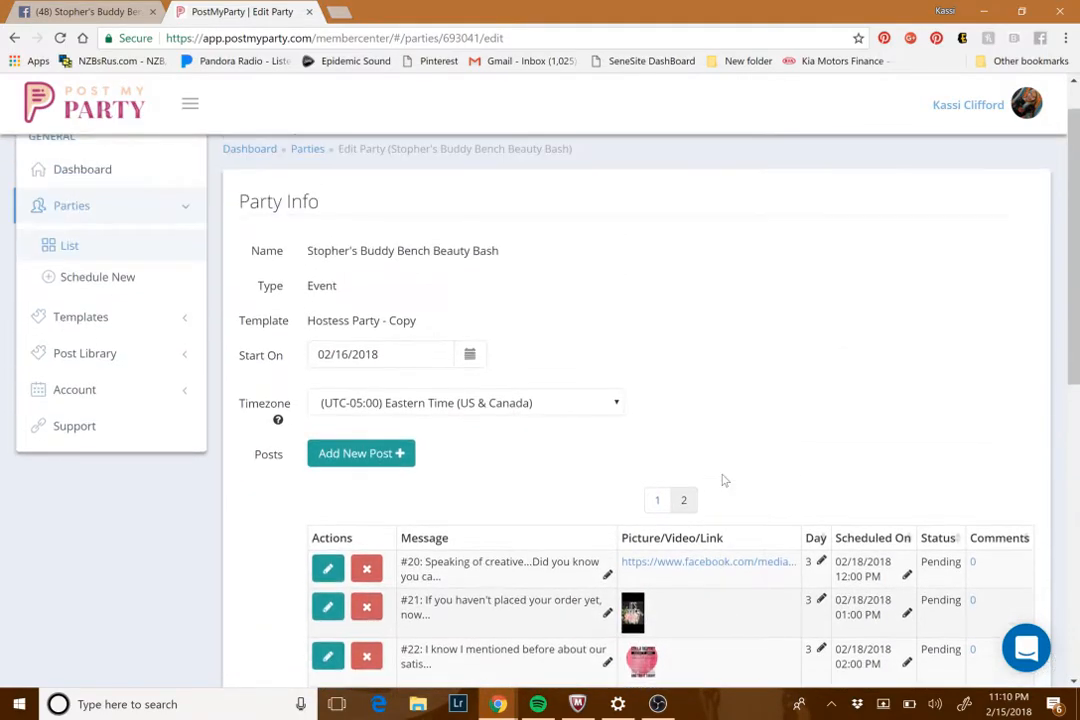
{"action": "scroll", "coordinate": [725, 480], "scroll_direction": "down", "scroll_amount": 3}
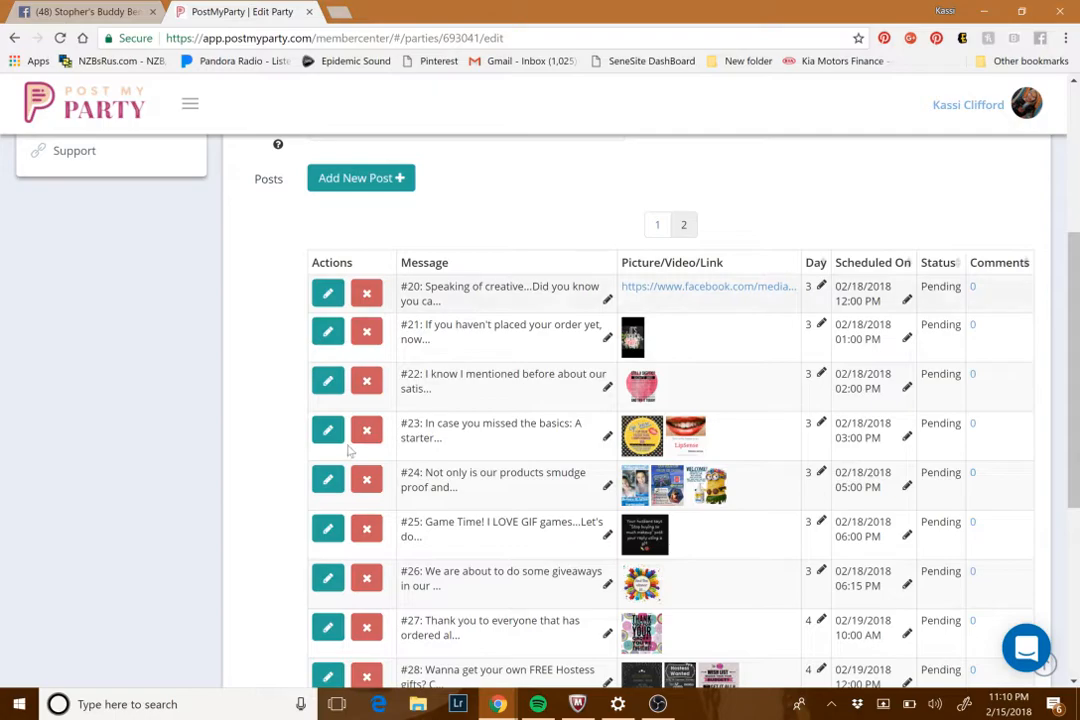
{"action": "scroll", "coordinate": [702, 432], "scroll_direction": "down", "scroll_amount": 4}
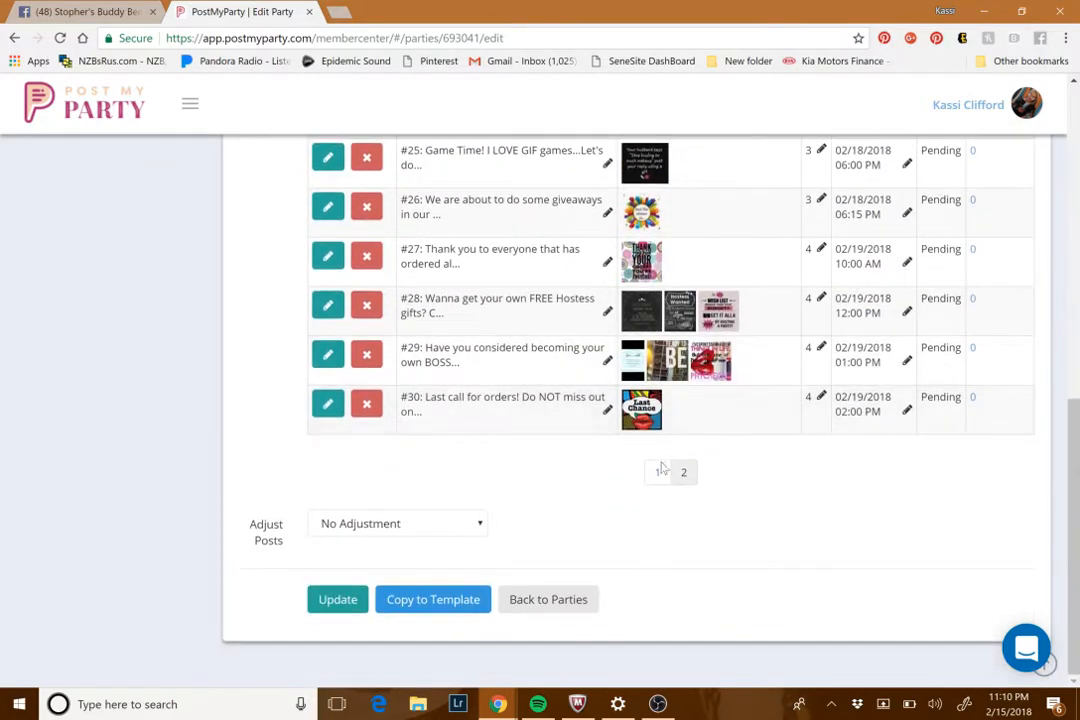
{"action": "scroll", "coordinate": [651, 244], "scroll_direction": "up", "scroll_amount": 5}
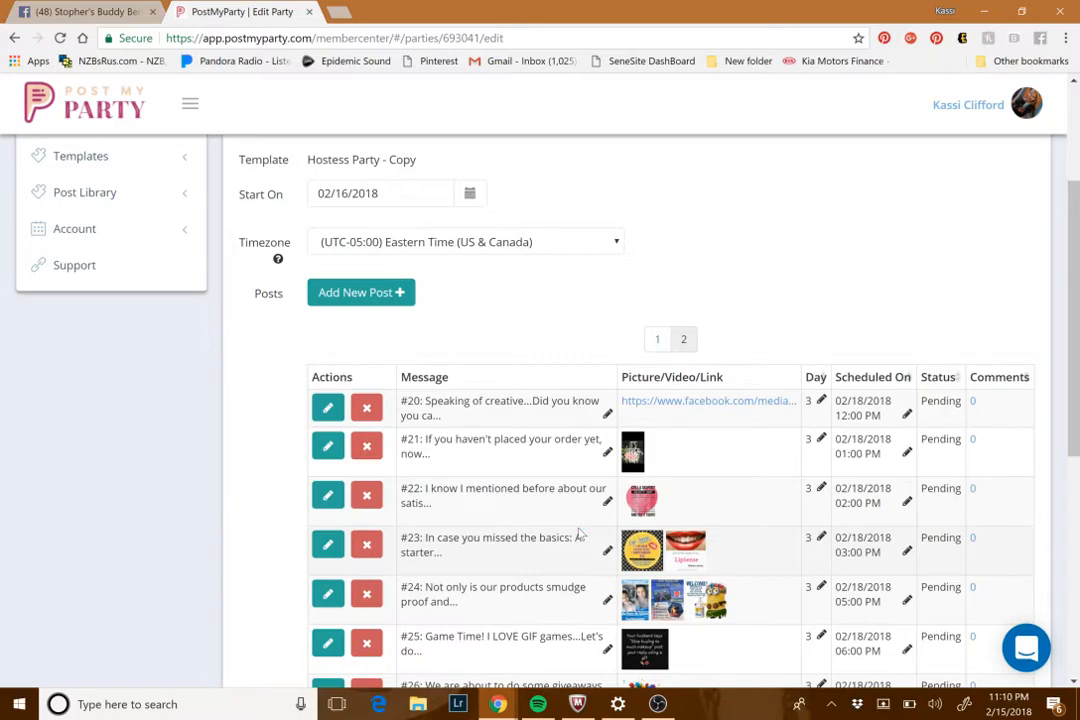
{"action": "scroll", "coordinate": [580, 537], "scroll_direction": "down", "scroll_amount": 5}
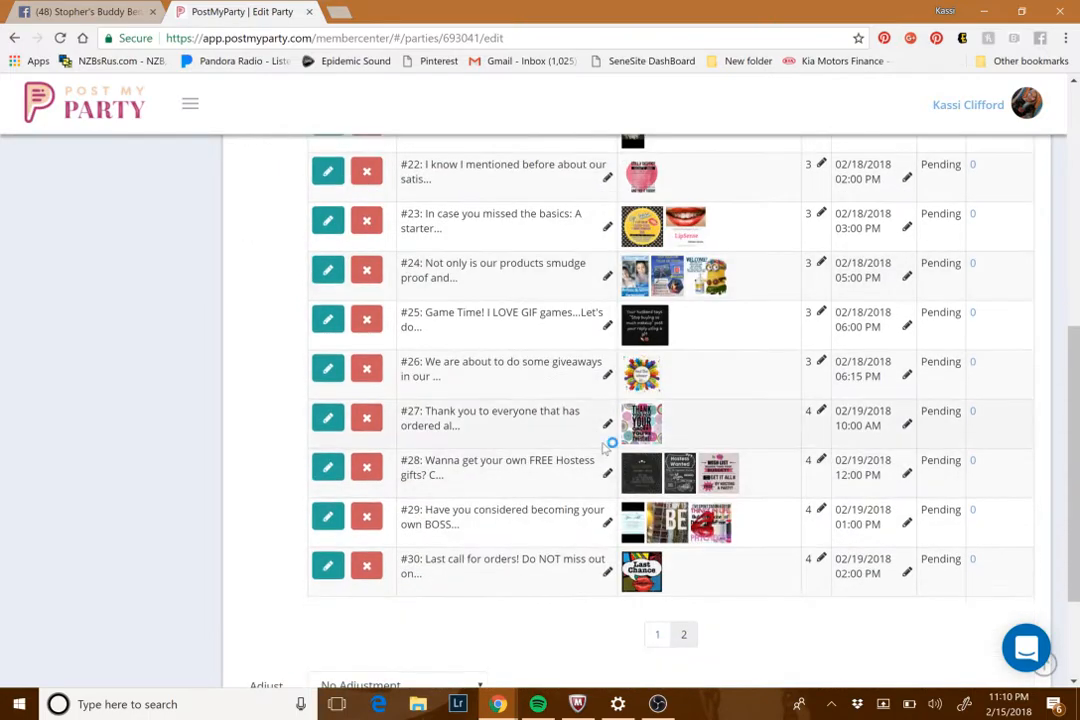
{"action": "scroll", "coordinate": [604, 448], "scroll_direction": "up", "scroll_amount": 5}
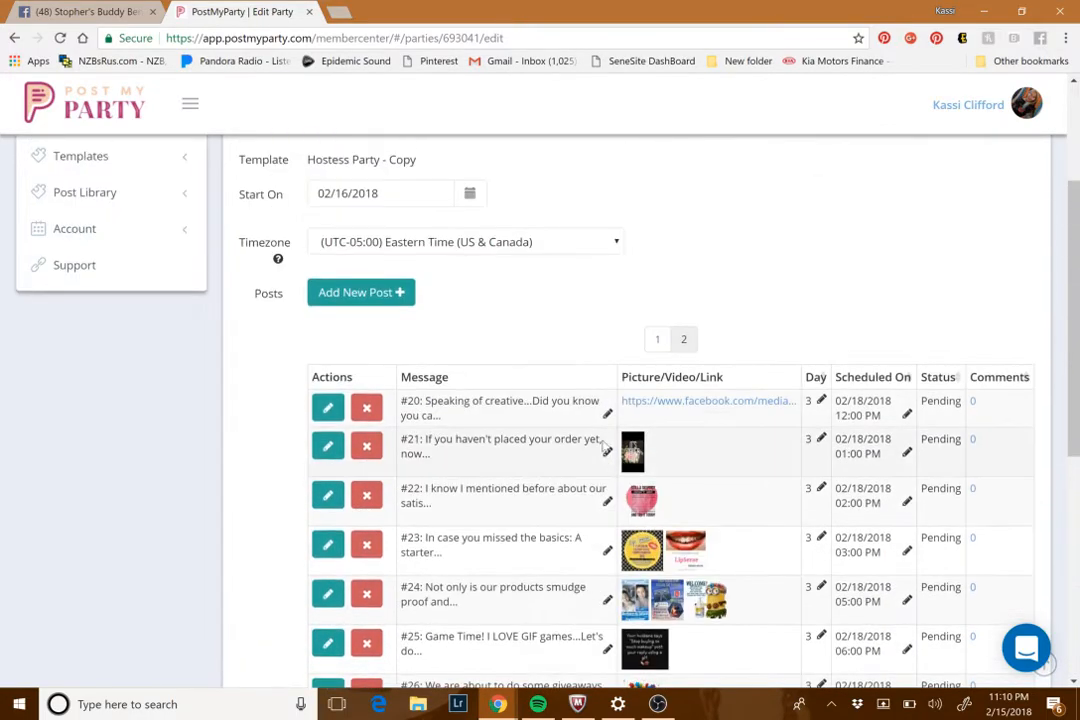
{"action": "scroll", "coordinate": [604, 448], "scroll_direction": "up", "scroll_amount": 2}
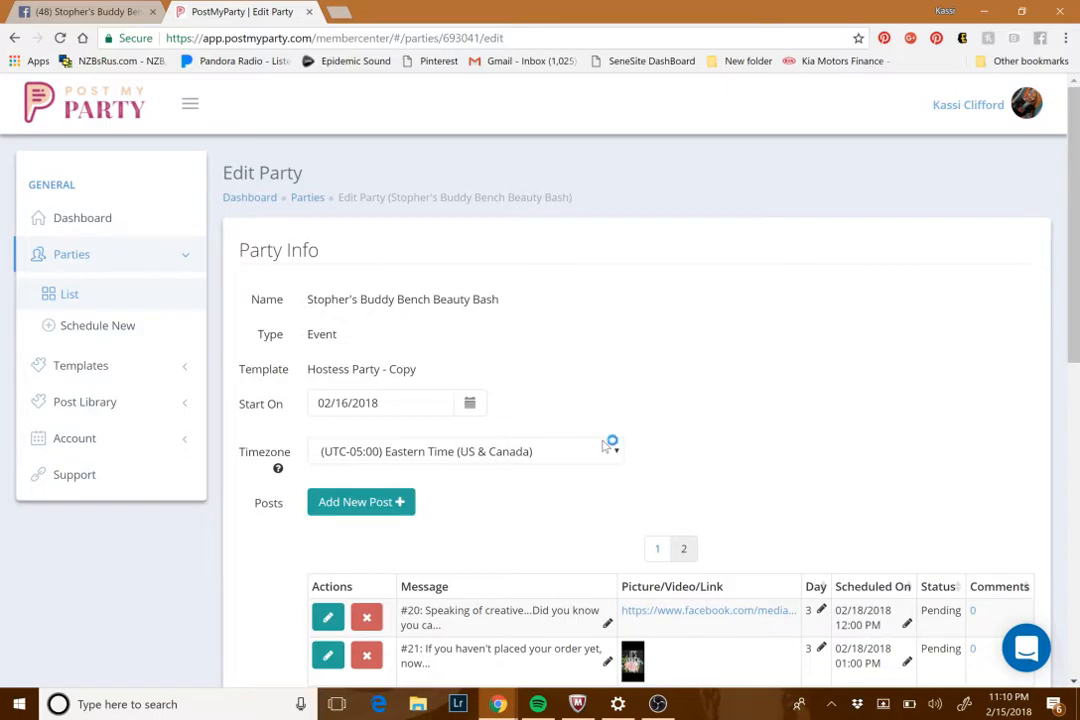
{"action": "scroll", "coordinate": [598, 386], "scroll_direction": "down", "scroll_amount": 10}
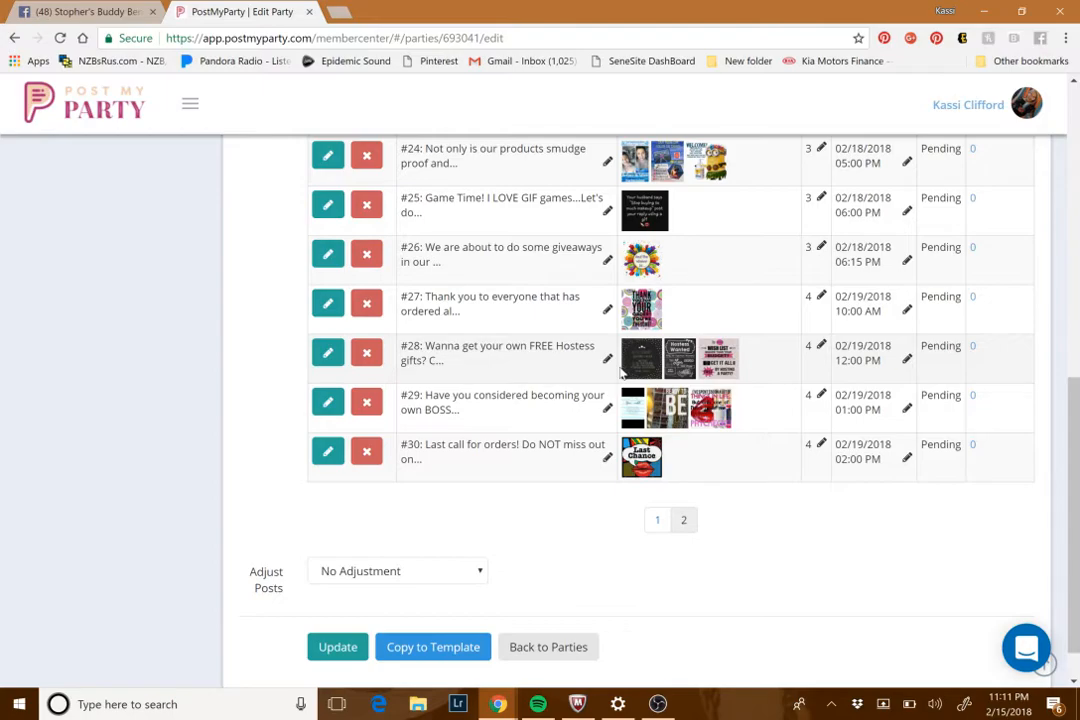
{"action": "scroll", "coordinate": [620, 372], "scroll_direction": "up", "scroll_amount": 5}
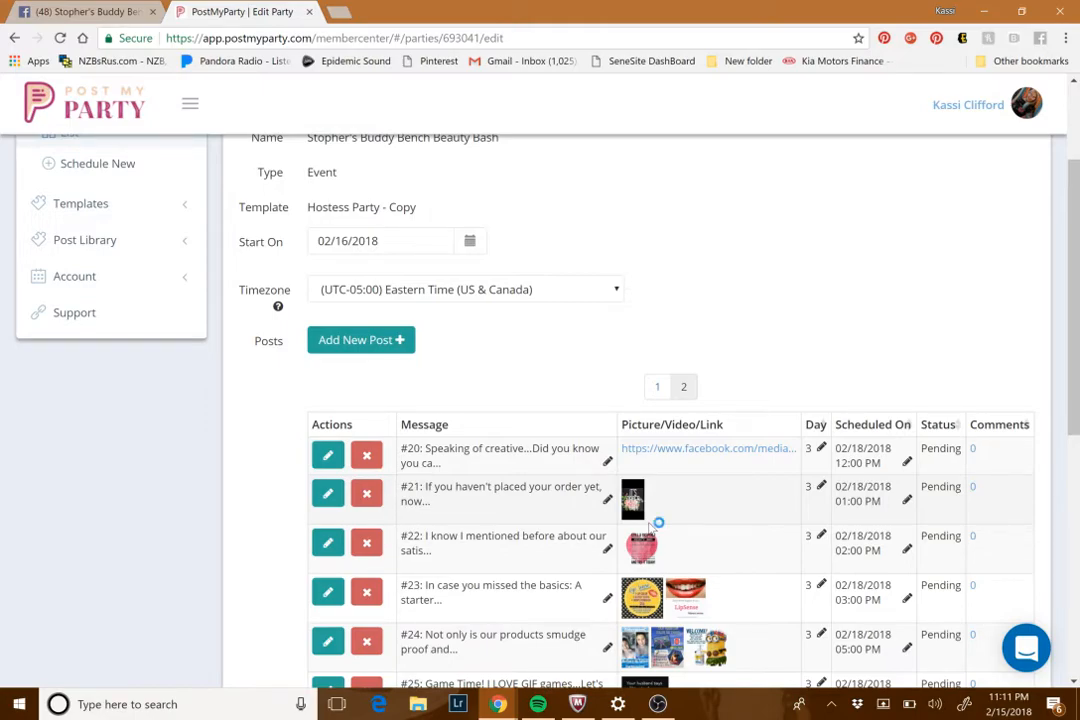
{"action": "scroll", "coordinate": [741, 487], "scroll_direction": "down", "scroll_amount": 5}
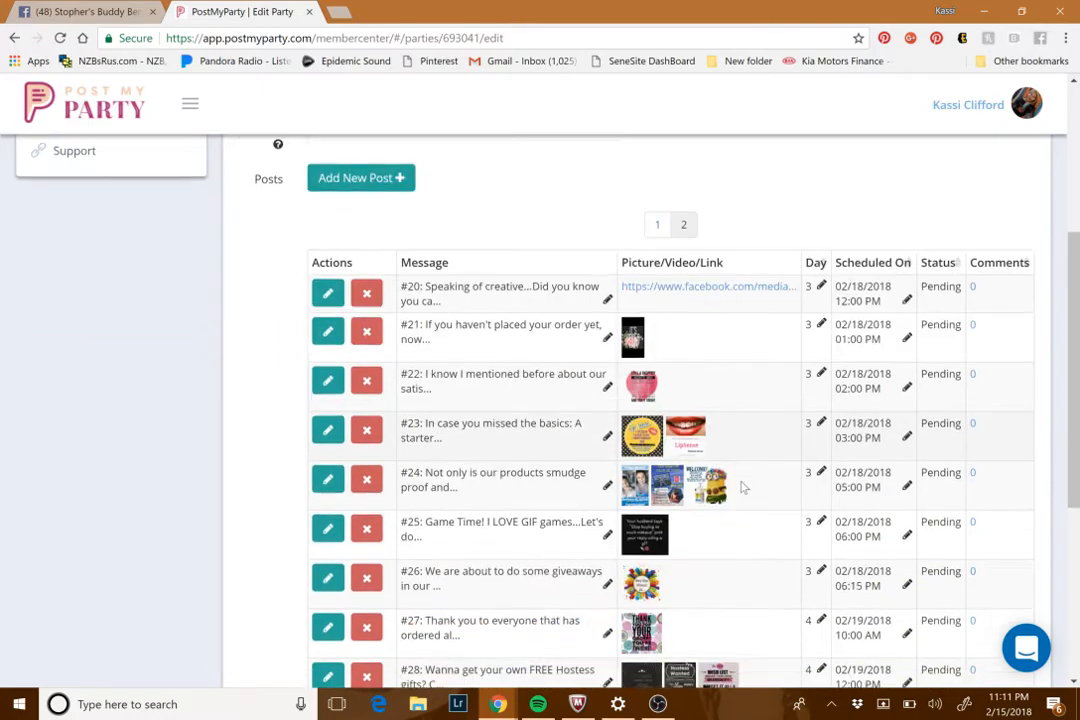
{"action": "scroll", "coordinate": [744, 500], "scroll_direction": "up", "scroll_amount": 3}
{"action": "scroll", "coordinate": [744, 505], "scroll_direction": "up", "scroll_amount": 4}
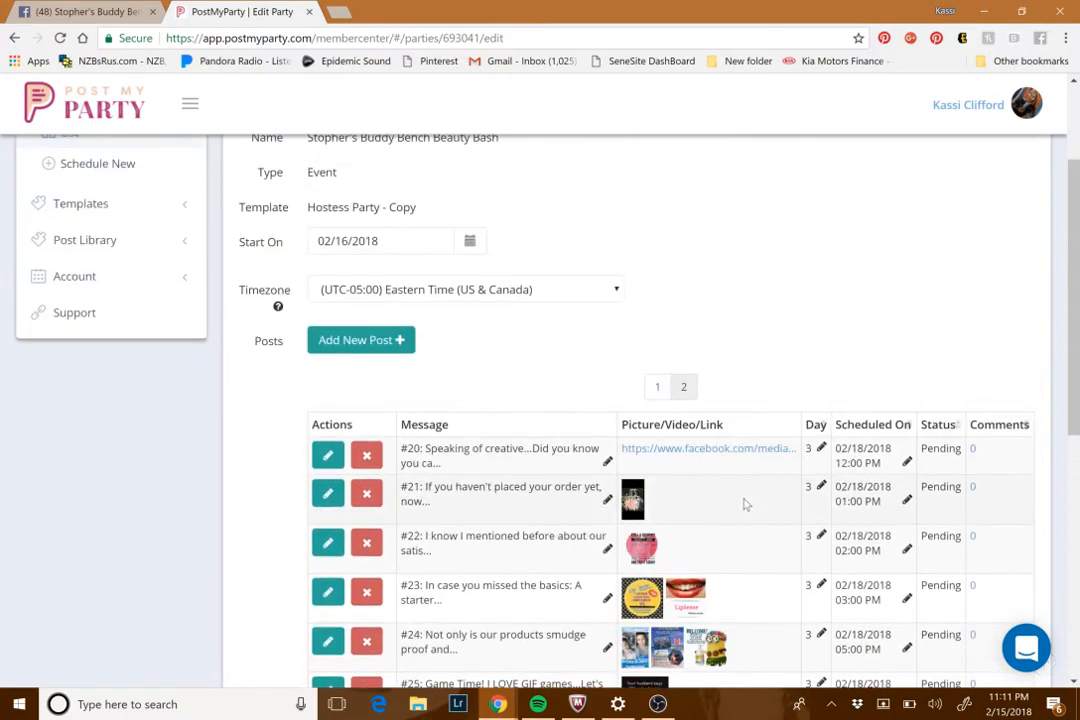